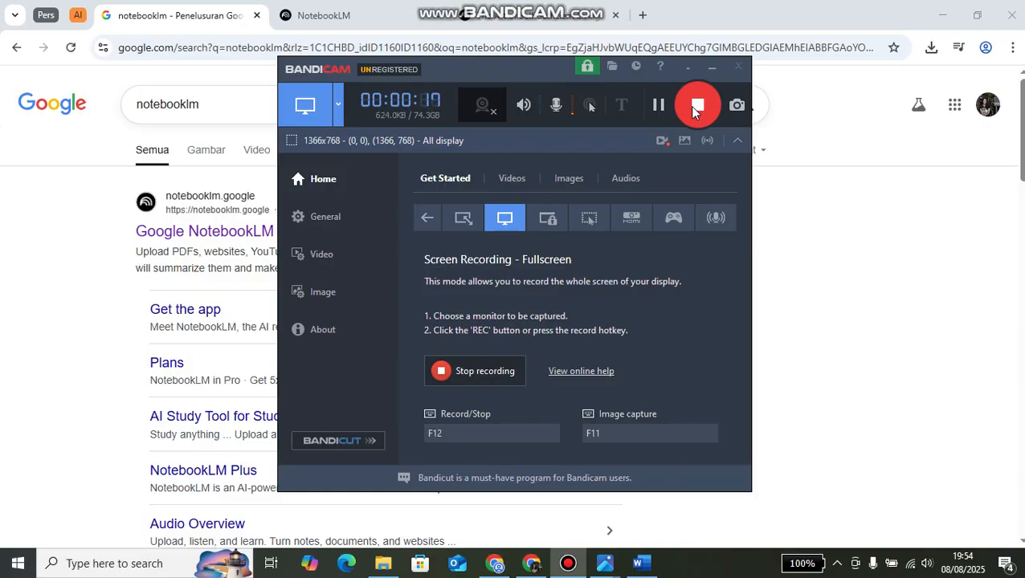
# Switch to the open NotebookLM page and show its featured notebooks.
pyautogui.click(19, 221)
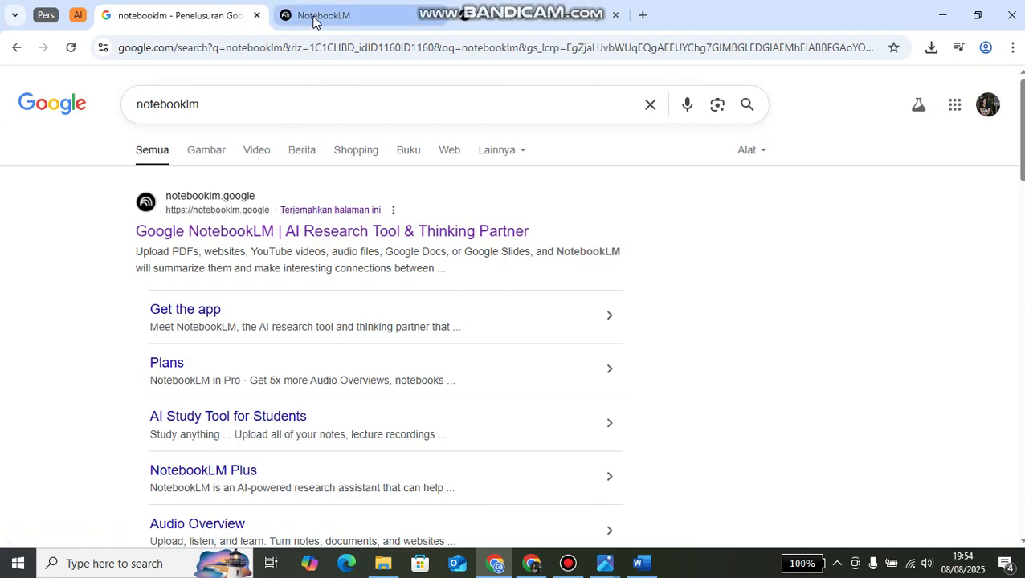
pyautogui.moveTo(313, 20)
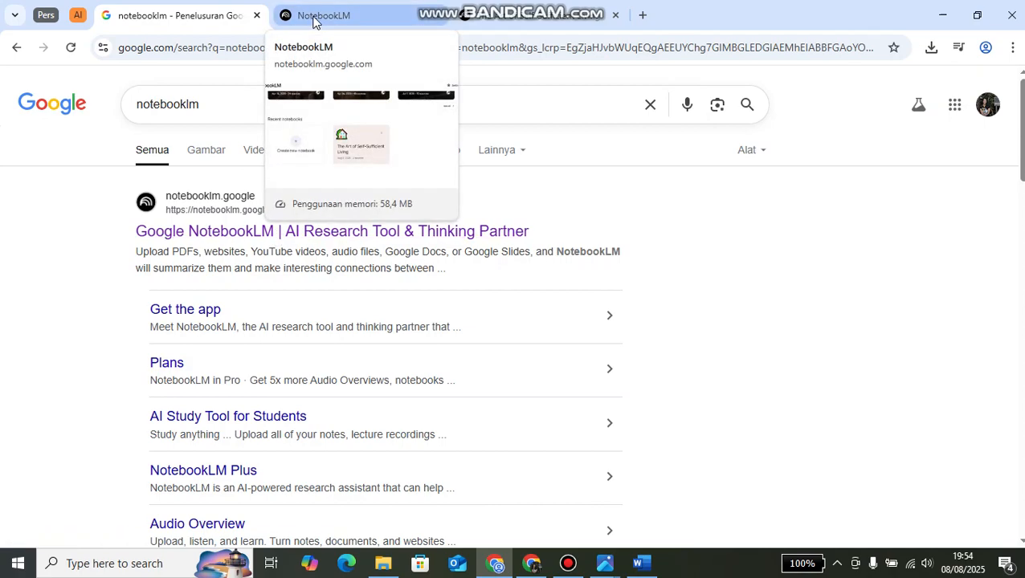
pyautogui.click(314, 21)
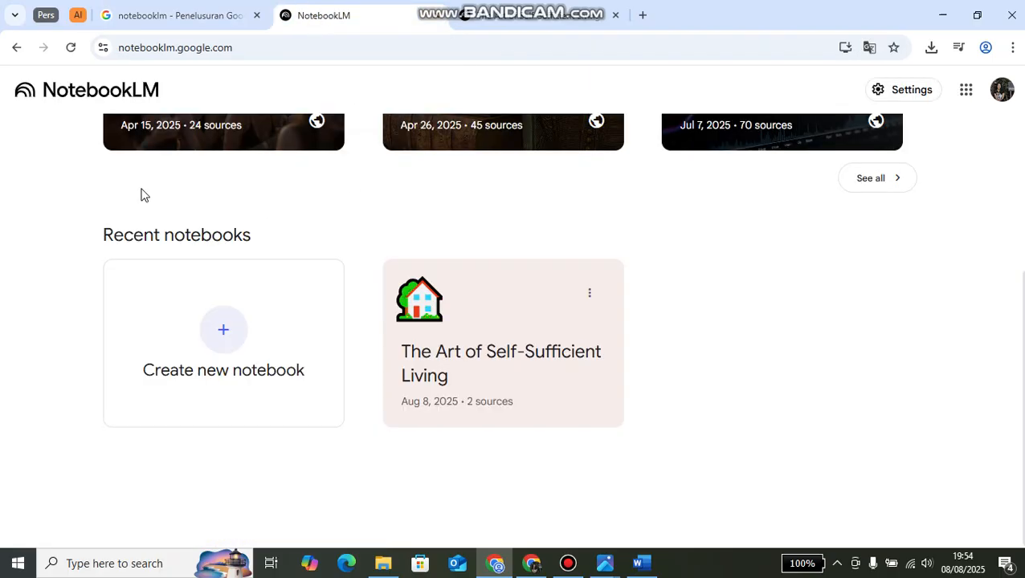
pyautogui.scroll(3, 141, 194)
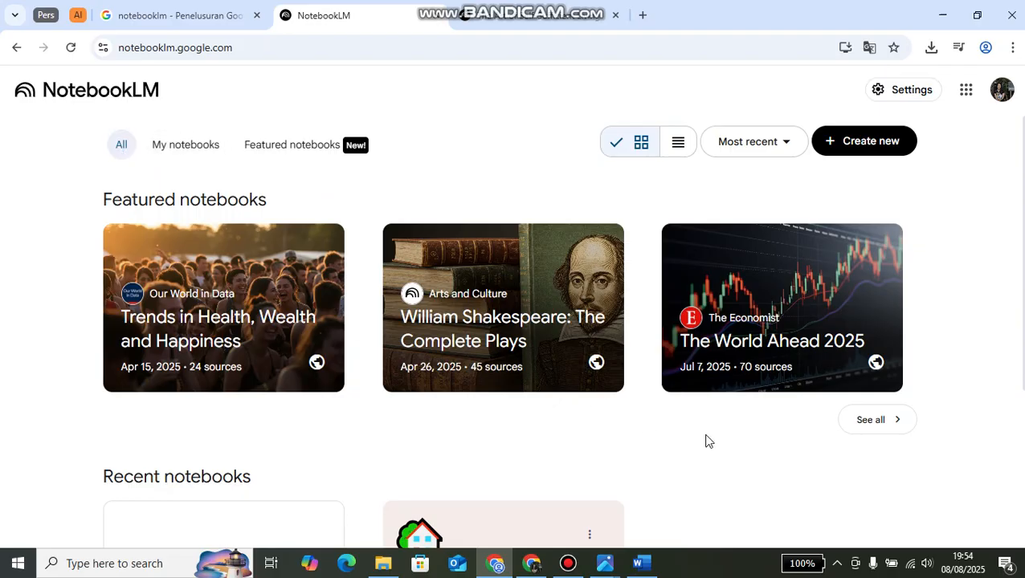
# Browse all featured notebooks and open "William Shakespeare: The Complete Plays".
pyautogui.click(867, 424)
pyautogui.scroll(-2, 519, 324)
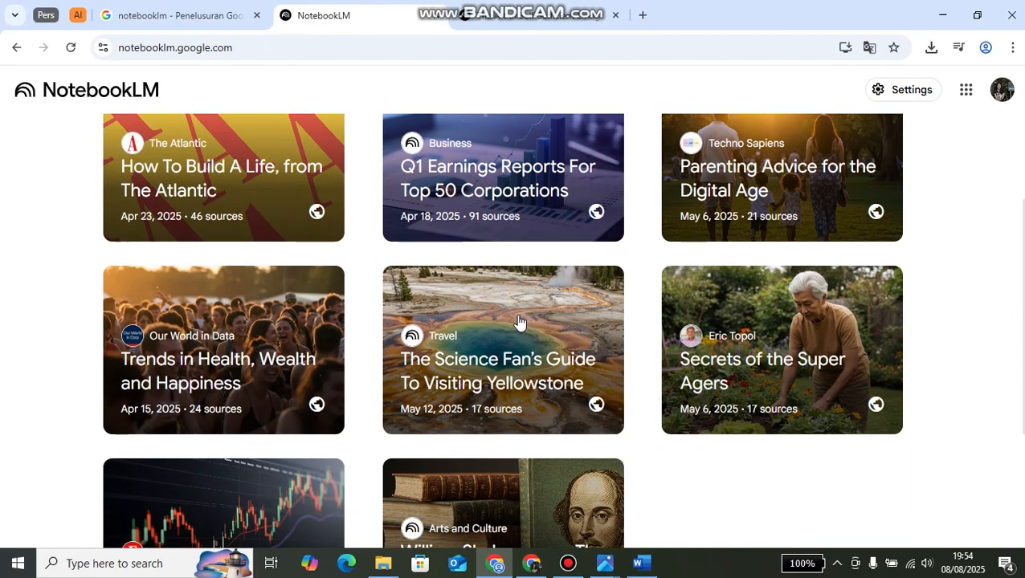
pyautogui.scroll(2, 520, 324)
pyautogui.scroll(-4, 519, 323)
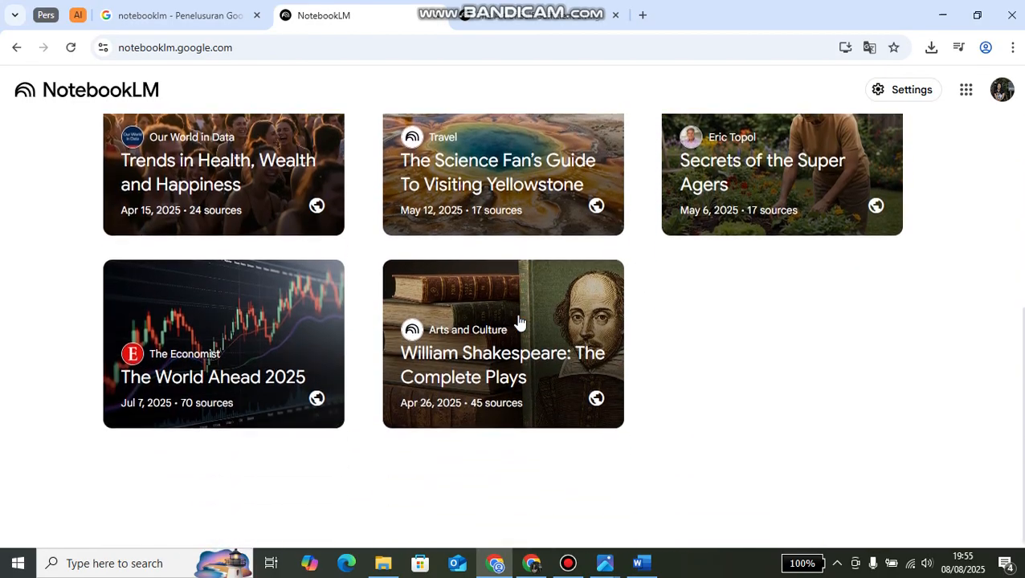
pyautogui.click(484, 354)
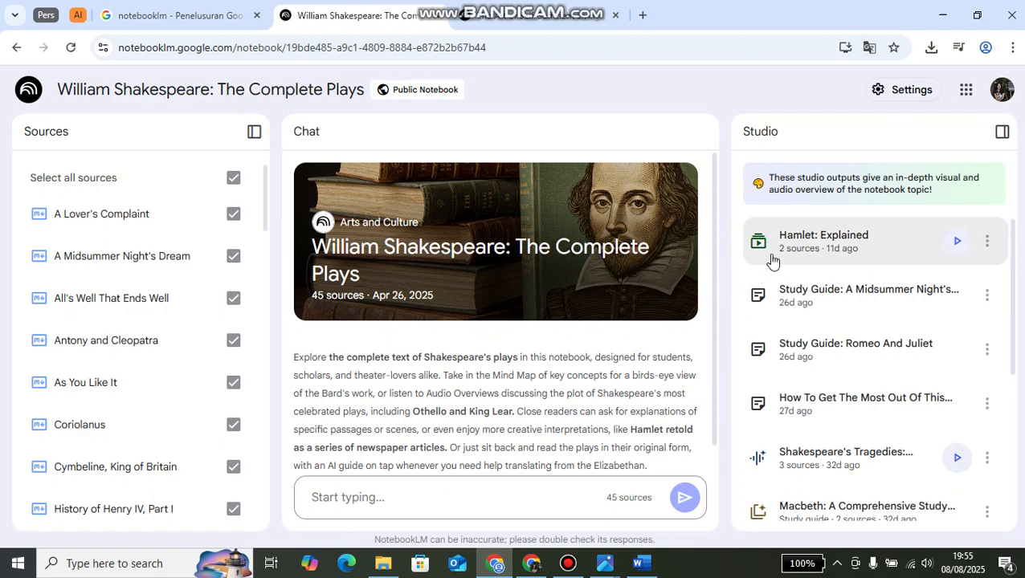
# Look over the introduction and suggested questions in the Shakespeare notebook's chat.
pyautogui.scroll(-2, 527, 377)
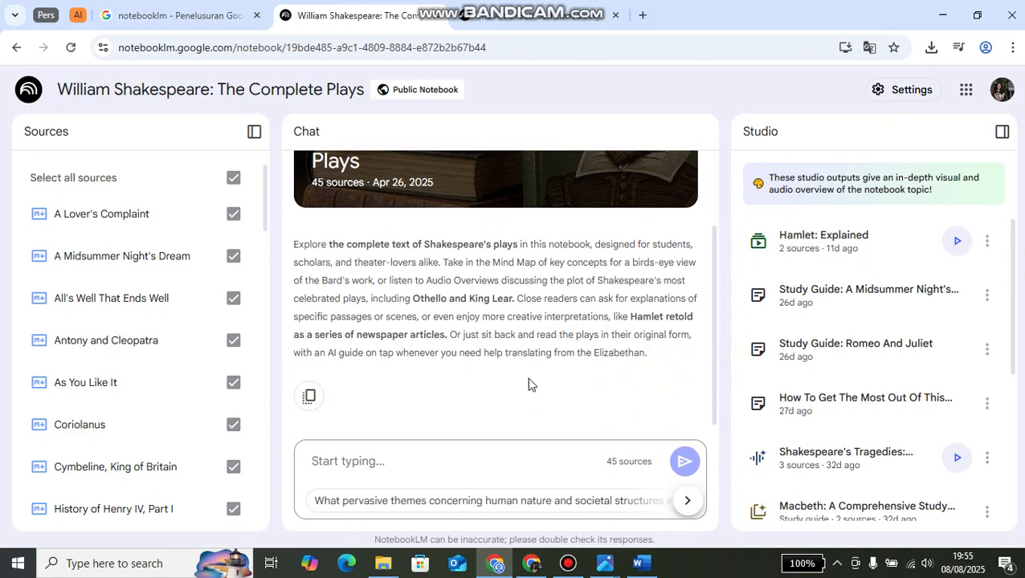
pyautogui.scroll(2, 572, 335)
pyautogui.scroll(-2, 837, 262)
pyautogui.scroll(2, 837, 263)
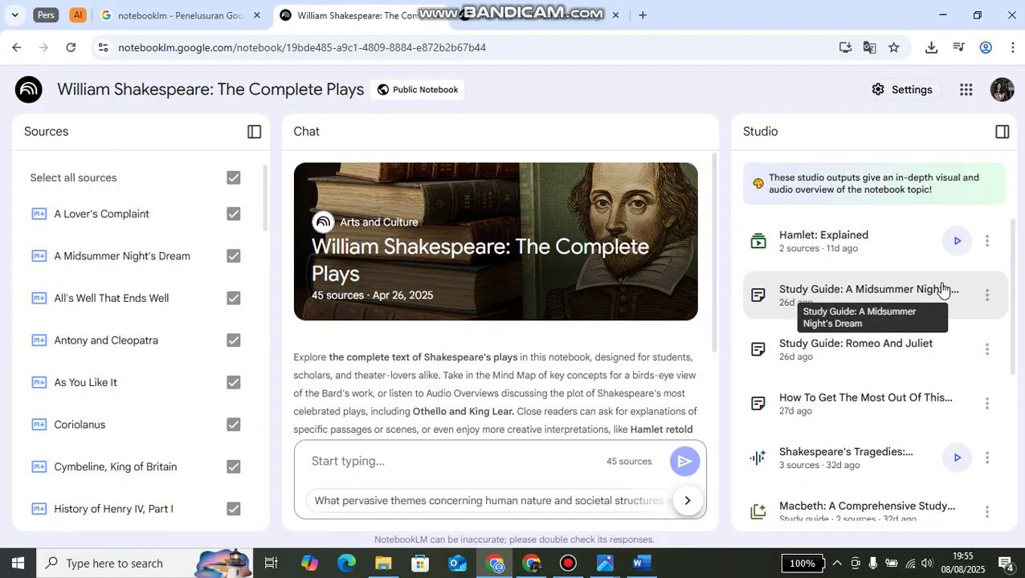
# Look through the notebook's Studio outputs and view the "Study Guide: A Midsummer Night's Dream" note, closing it when done.
pyautogui.click(980, 302)
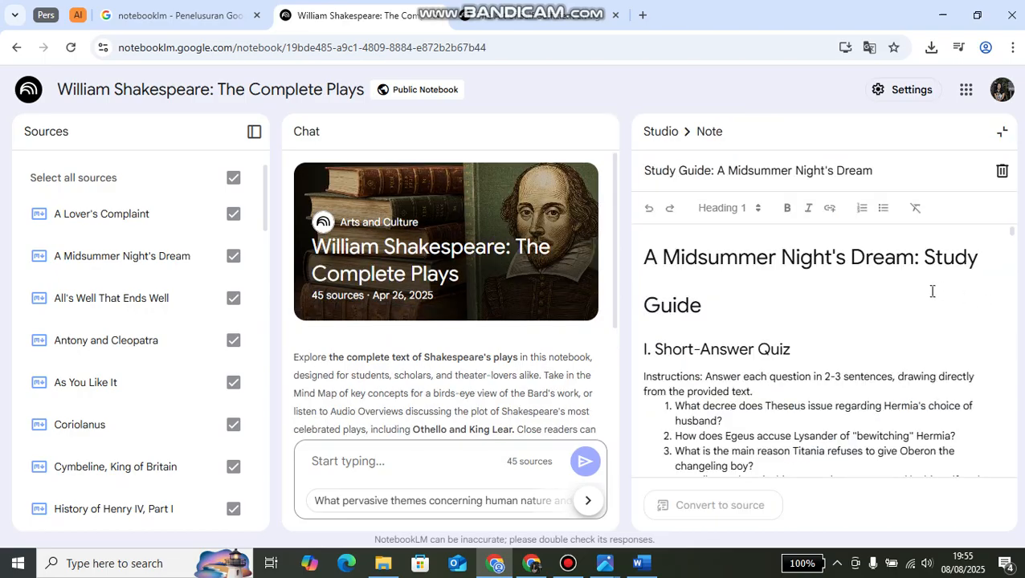
pyautogui.click(1001, 131)
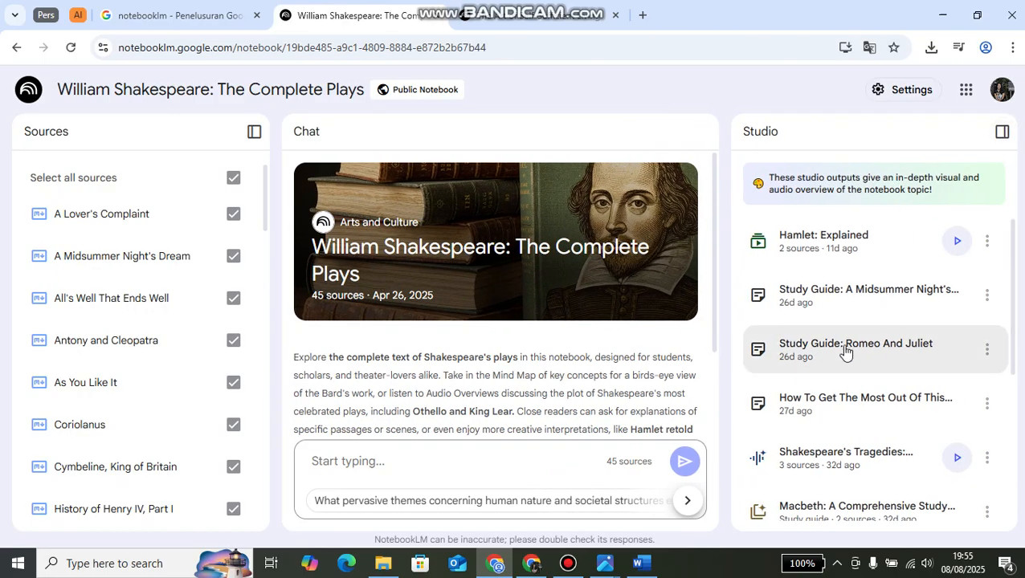
pyautogui.scroll(-3, 868, 319)
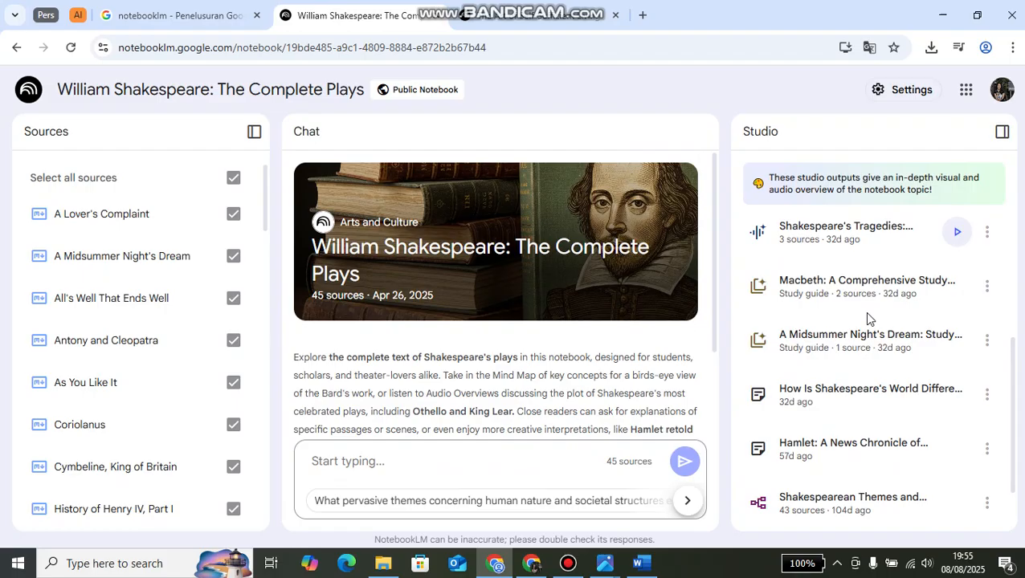
pyautogui.scroll(3, 979, 292)
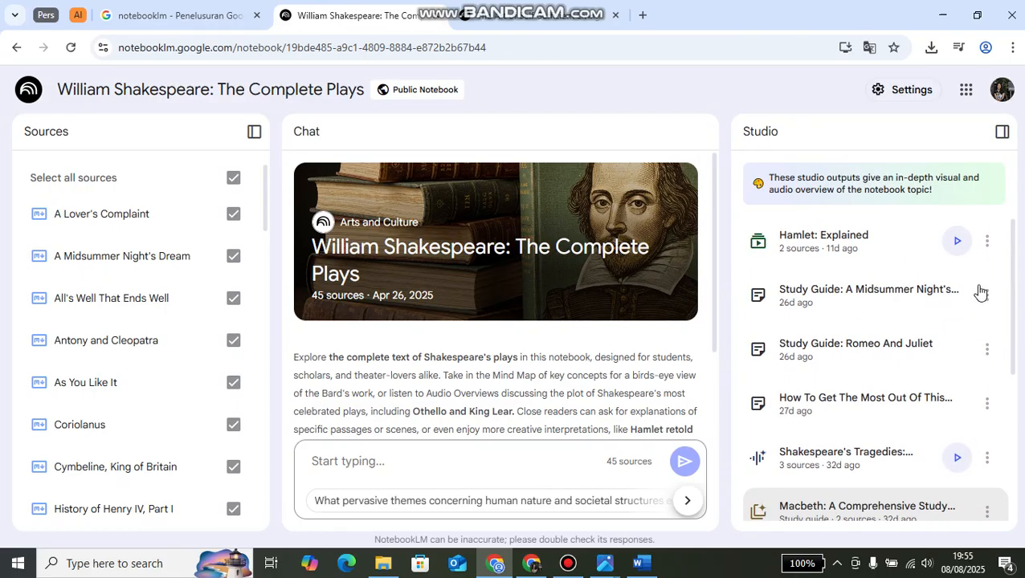
pyautogui.click(980, 292)
pyautogui.scroll(-5, 813, 333)
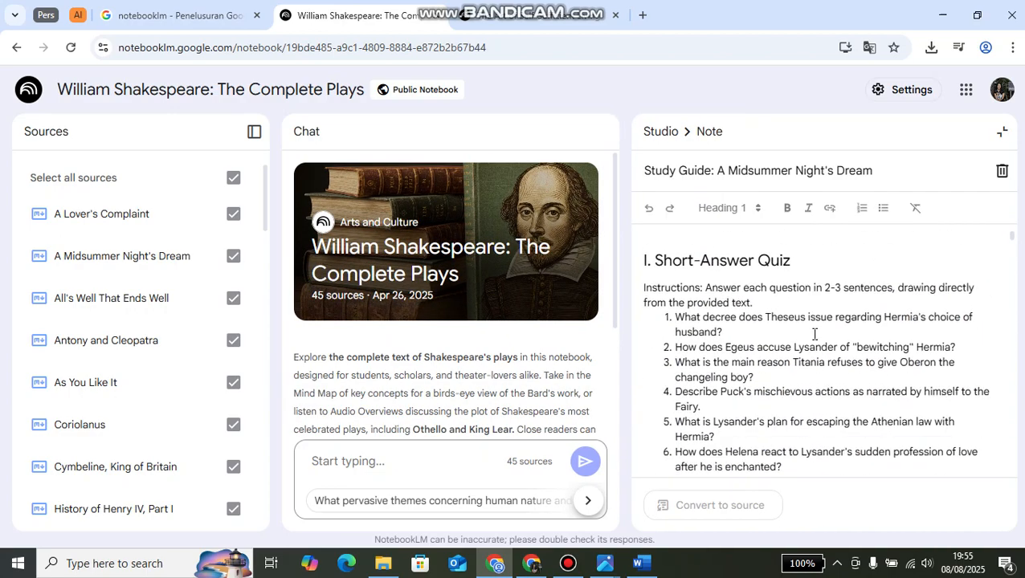
pyautogui.click(1004, 134)
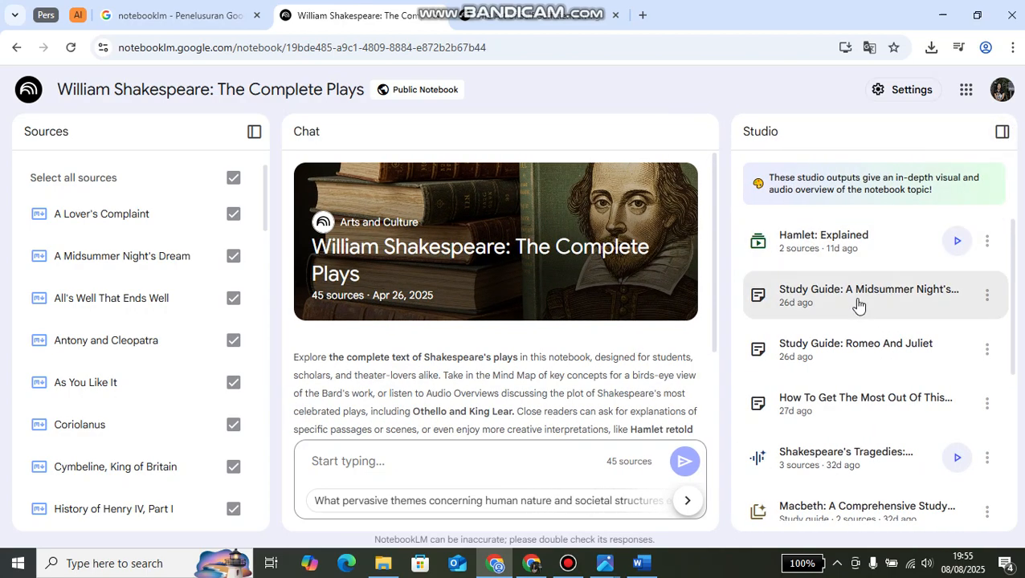
# Play a moment of the "Hamlet: Explained" video overview, pausing it and returning to the Studio outputs.
pyautogui.click(959, 243)
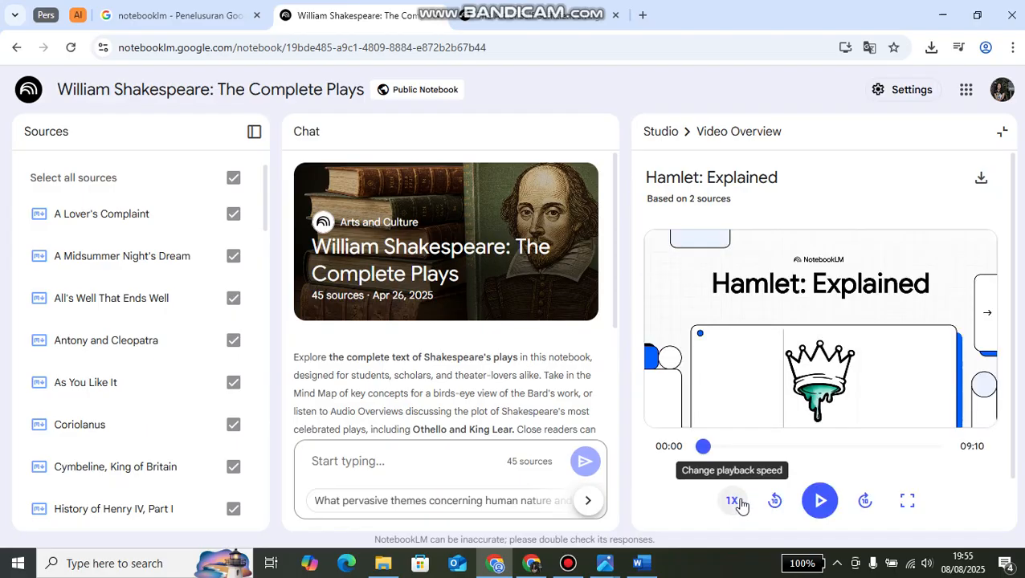
pyautogui.click(818, 502)
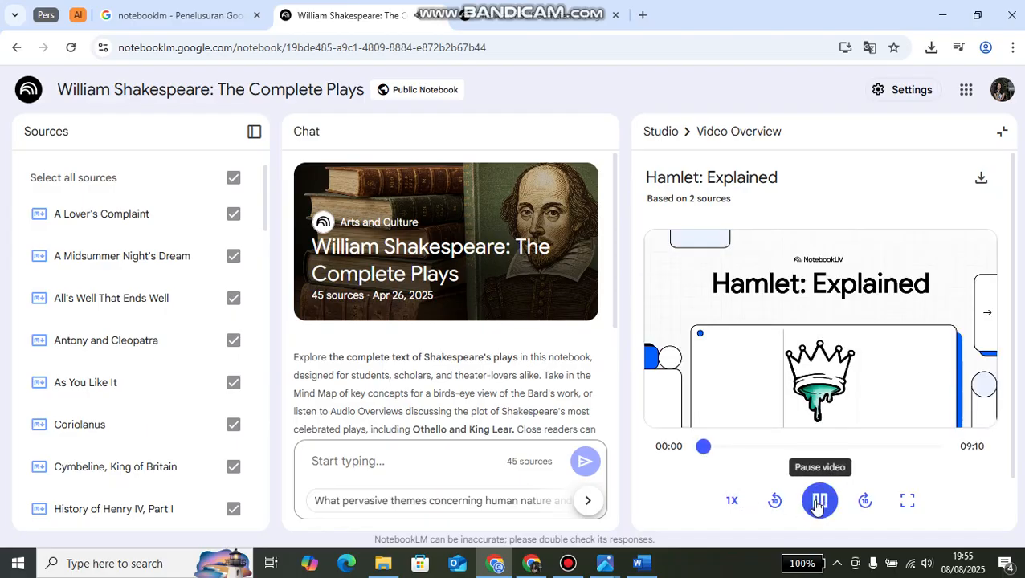
pyautogui.click(818, 503)
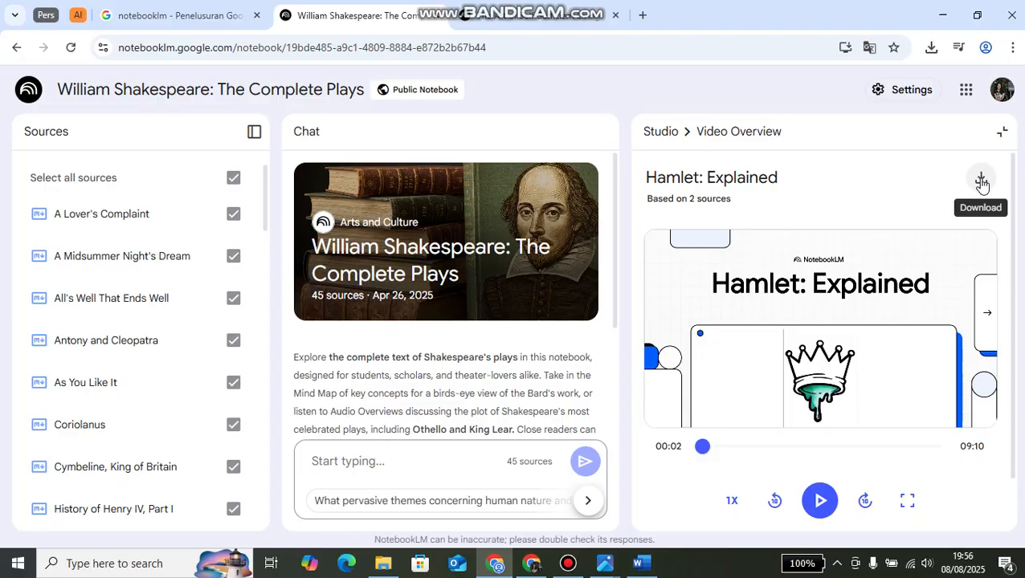
pyautogui.click(1002, 131)
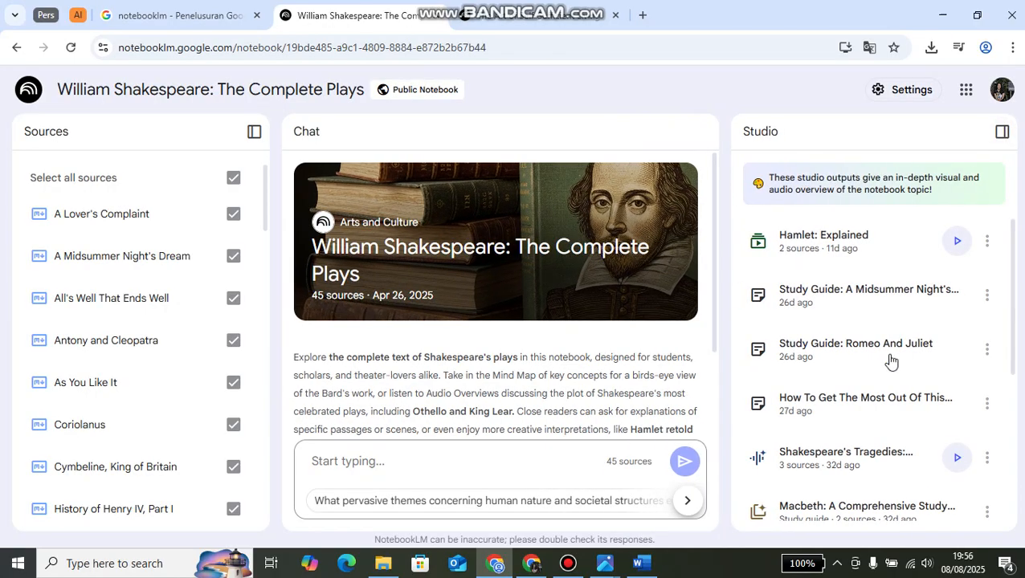
# View the Shakespearean themes and characters mind map in full view and collapse it again.
pyautogui.scroll(-3, 885, 351)
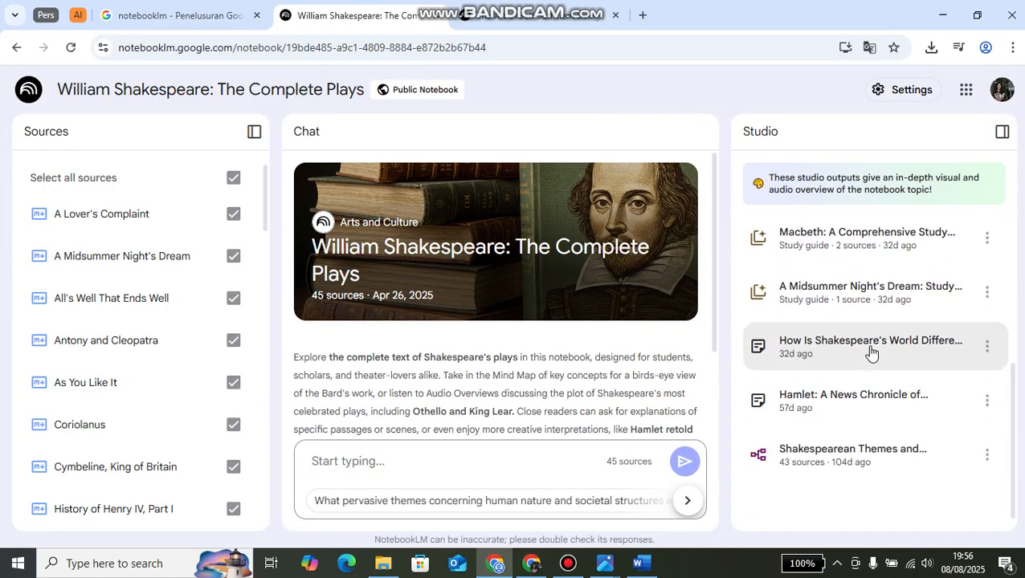
pyautogui.click(818, 464)
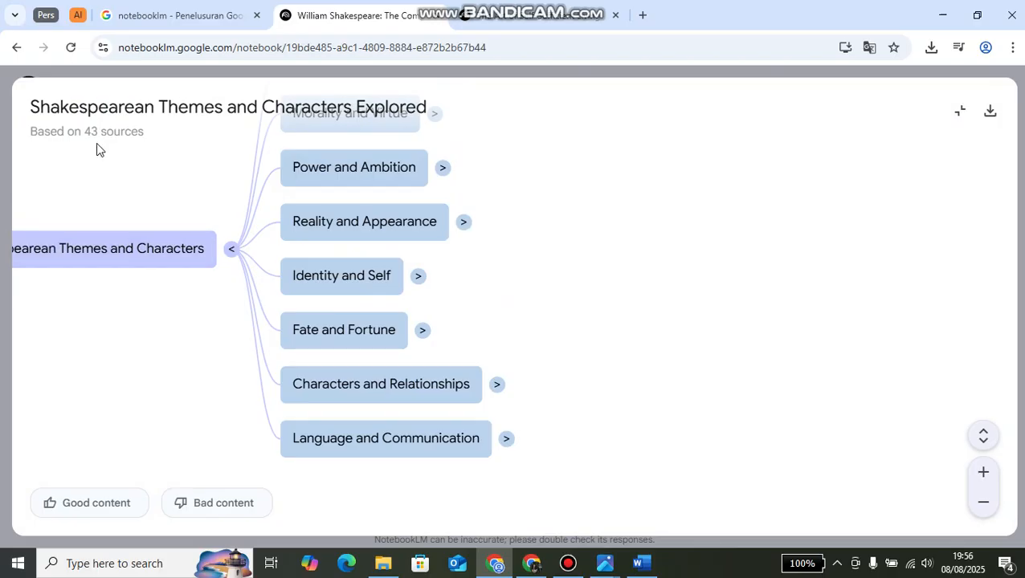
pyautogui.click(463, 221)
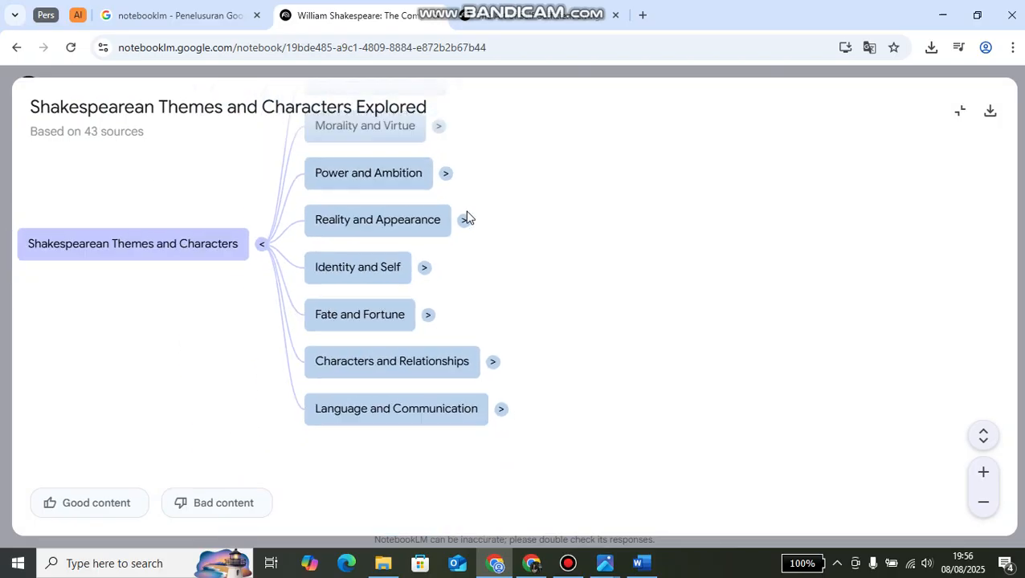
pyautogui.click(959, 113)
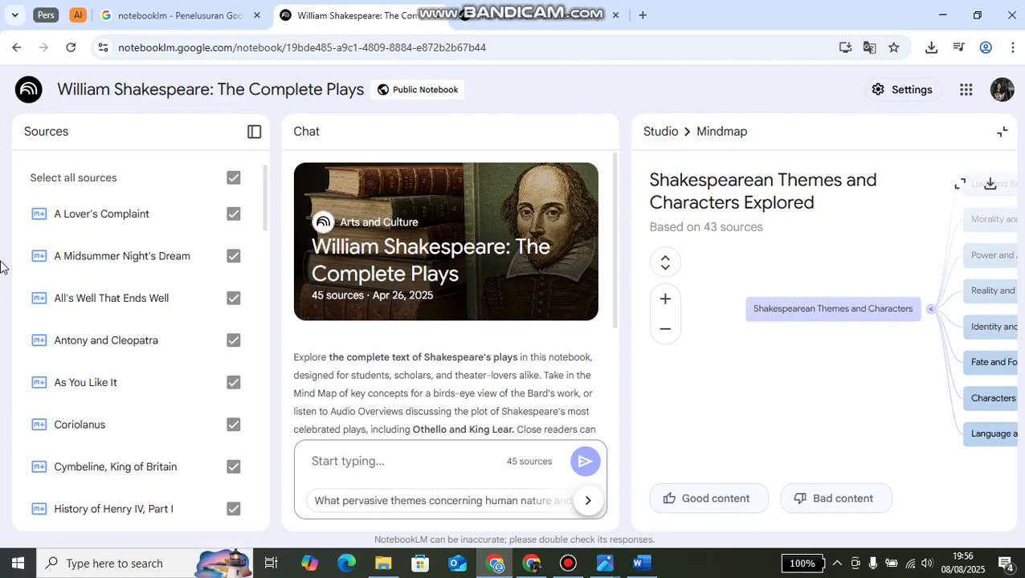
# Return to the notebook overview and create a new notebook with "The Tips to Live Off" PDF uploaded as its source.
pyautogui.click(16, 48)
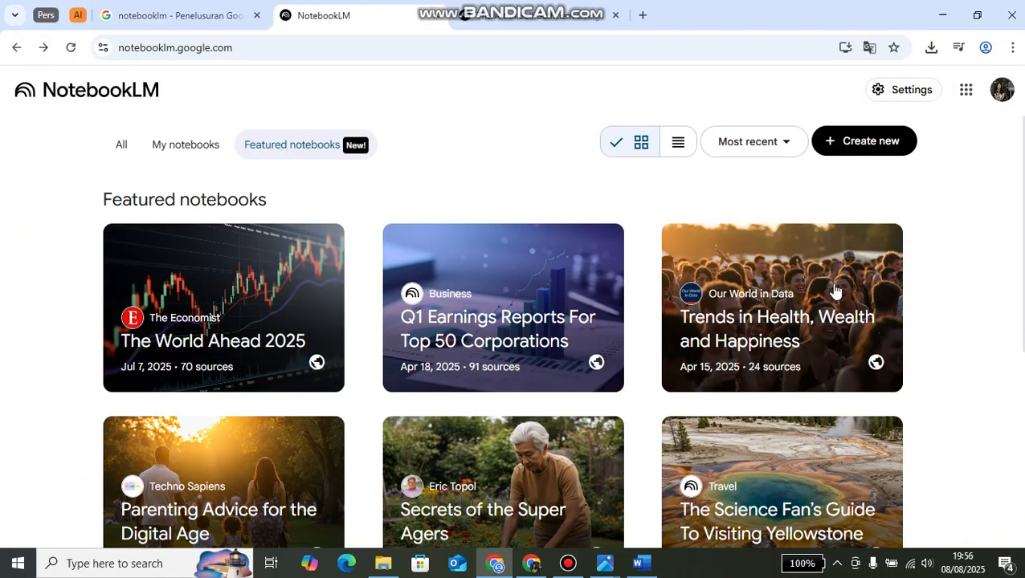
pyautogui.click(862, 152)
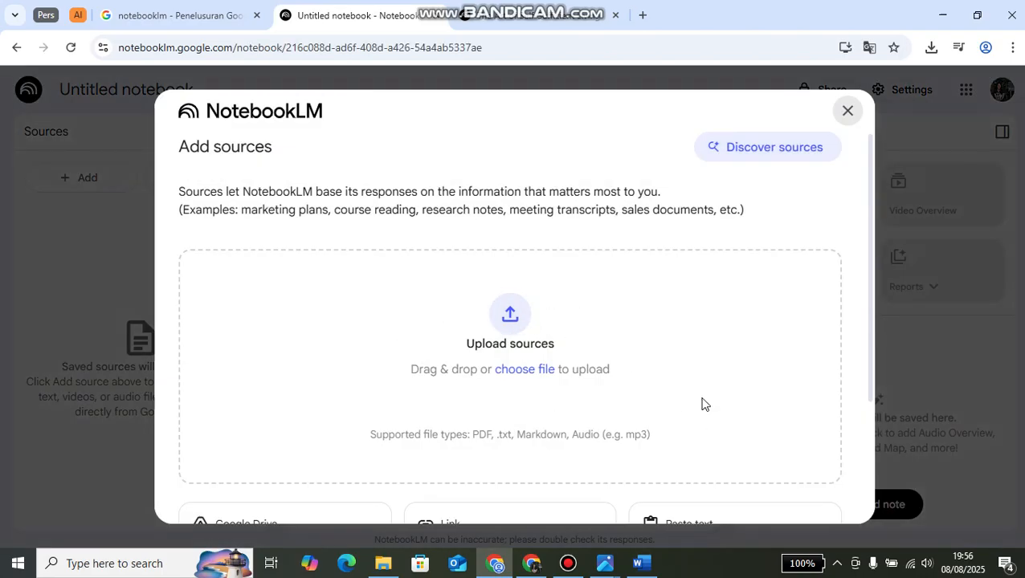
pyautogui.click(530, 372)
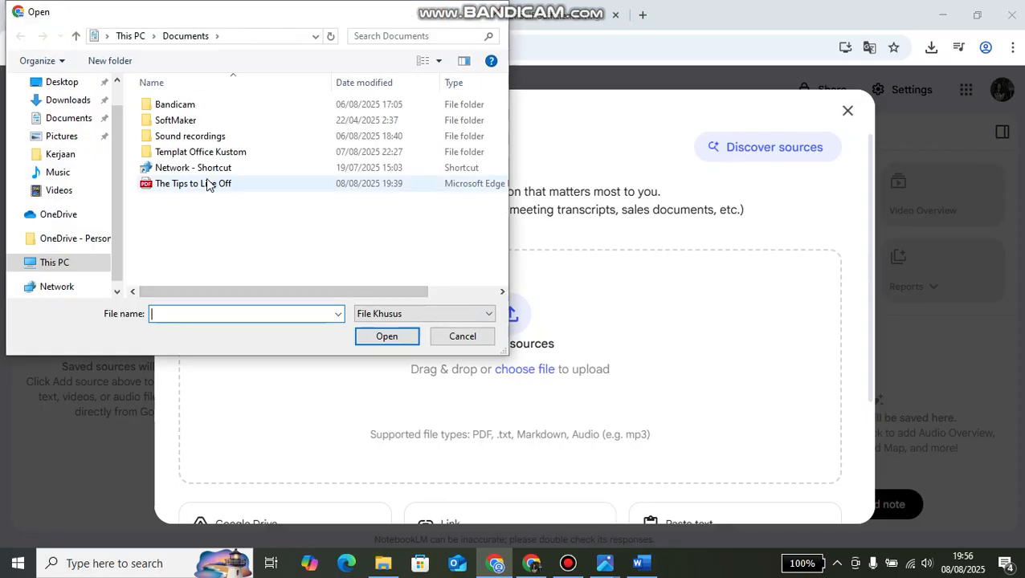
pyautogui.click(211, 187)
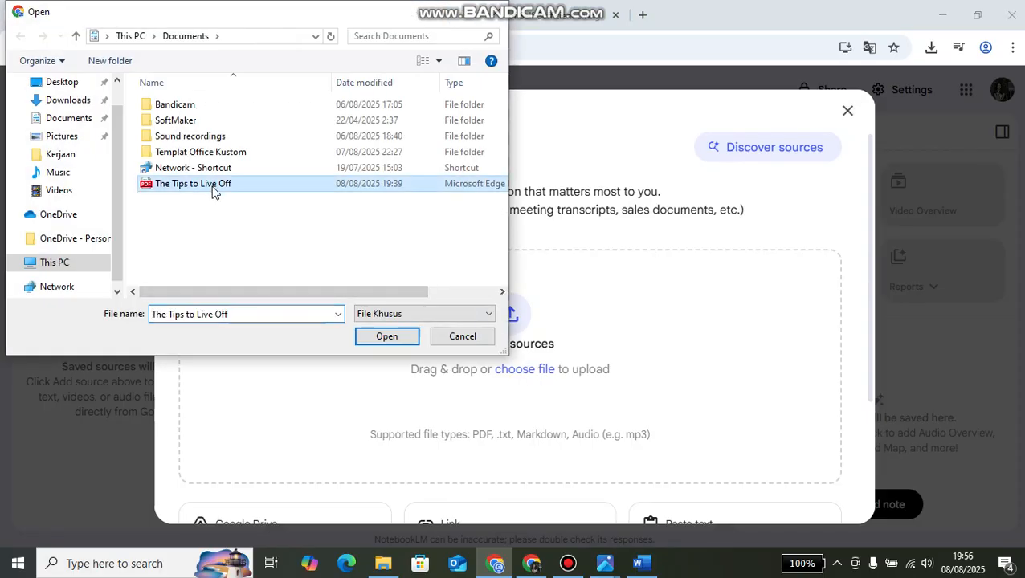
pyautogui.click(386, 336)
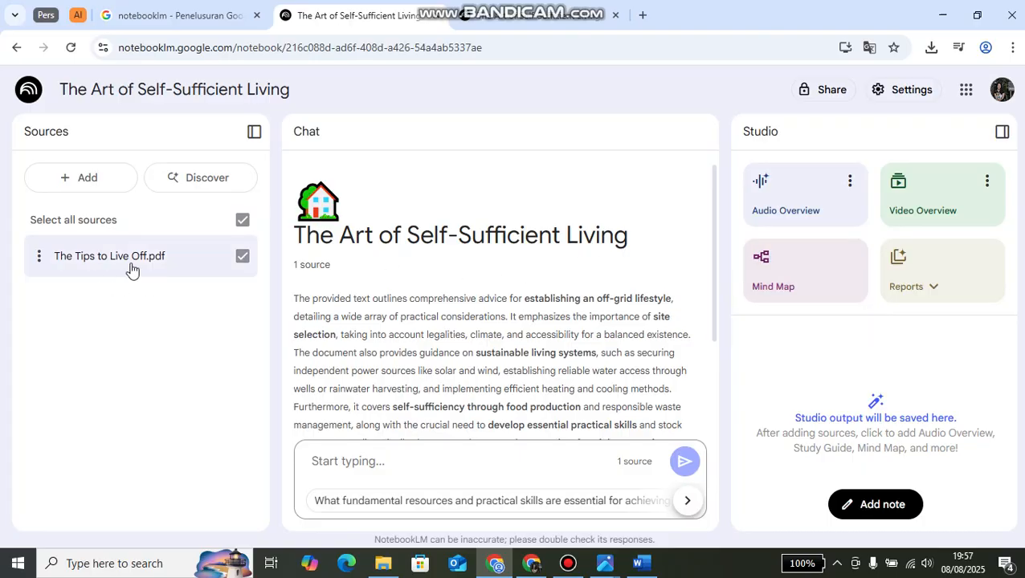
# Generate a mind map from the uploaded PDF and open it.
pyautogui.click(804, 278)
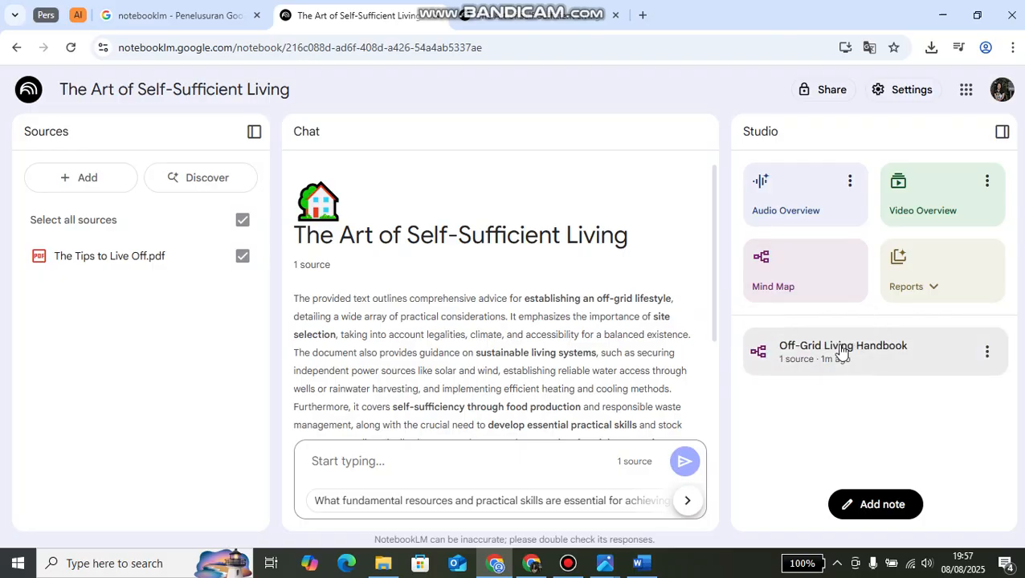
pyautogui.click(835, 352)
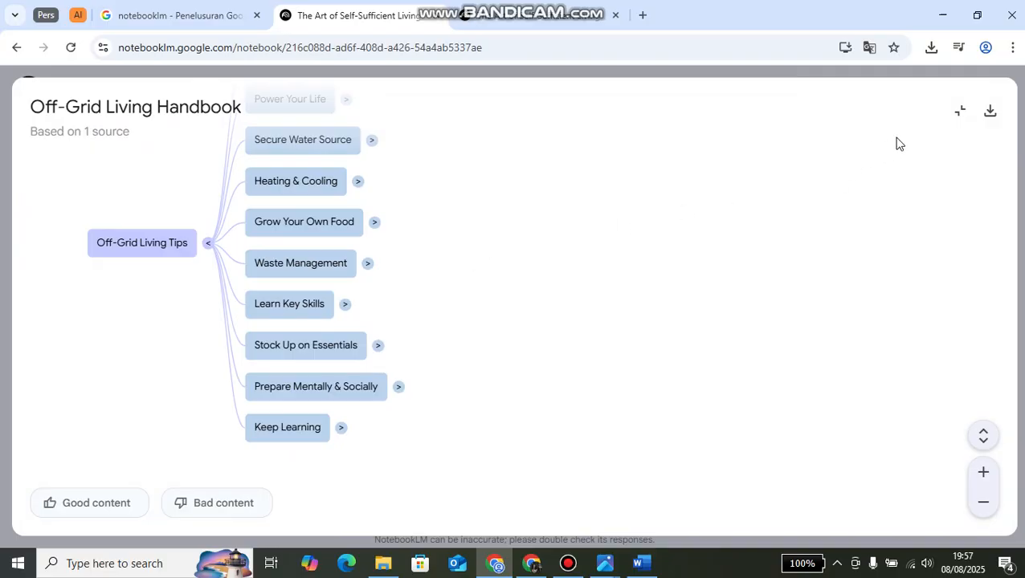
# Download the mind map as an image and check the downloaded file, closing both the image and the map.
pyautogui.click(992, 115)
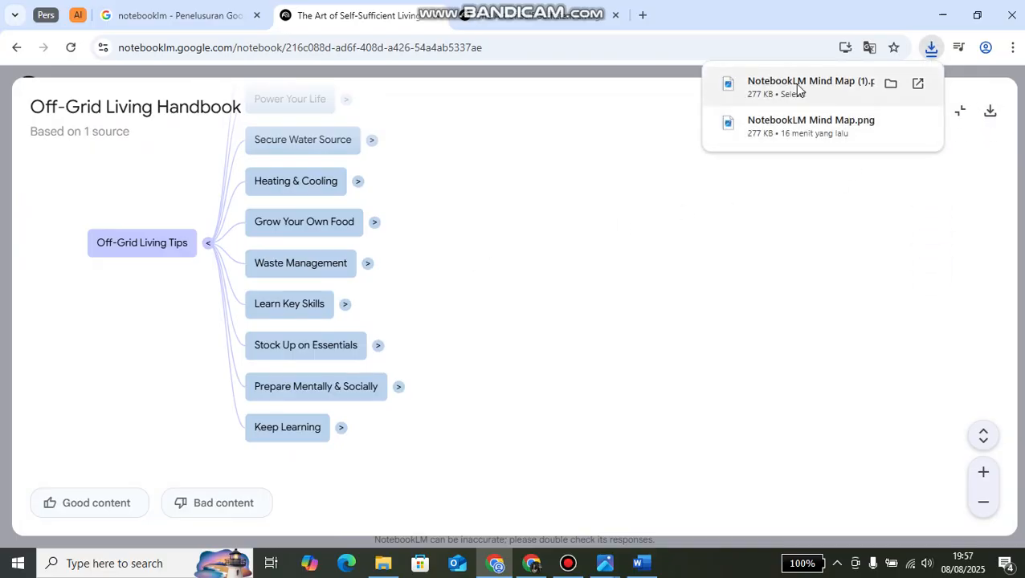
pyautogui.click(798, 88)
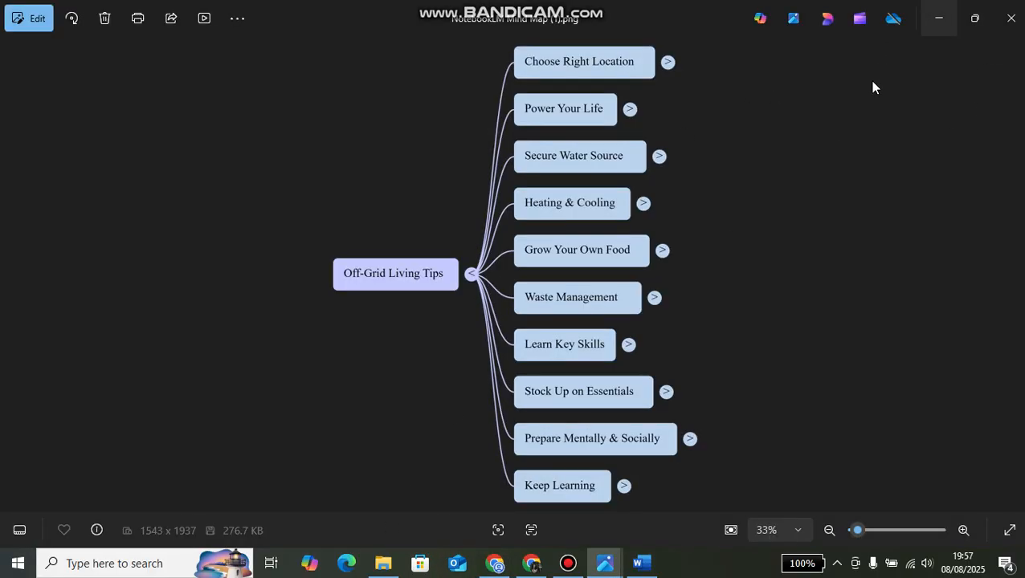
pyautogui.click(1010, 18)
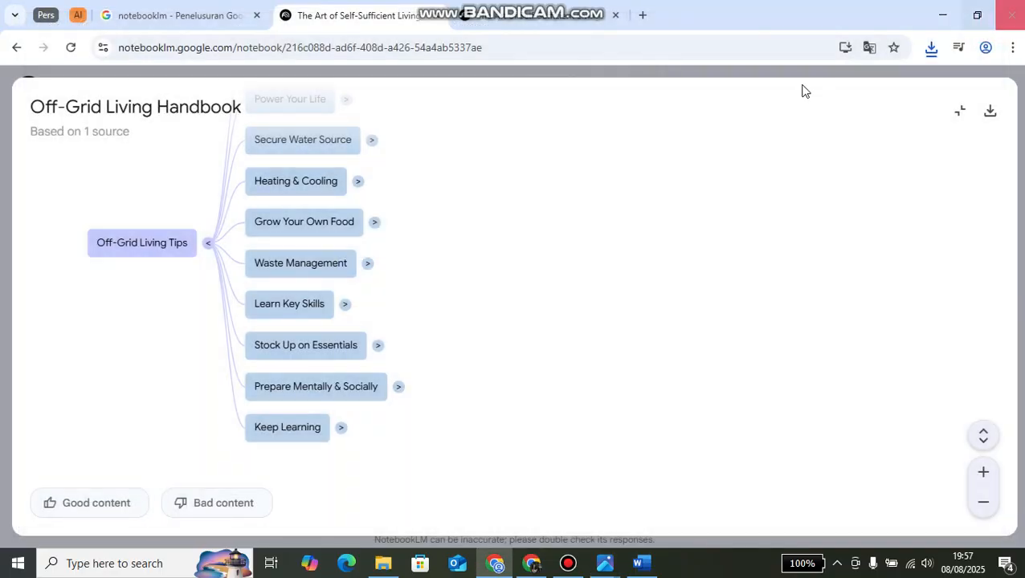
pyautogui.click(961, 112)
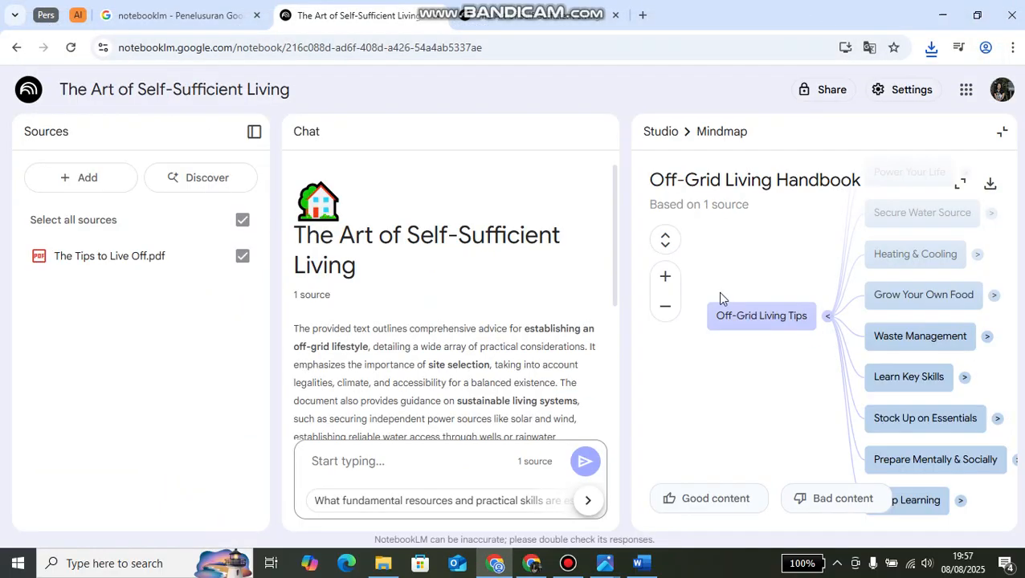
pyautogui.click(1001, 132)
pyautogui.click(776, 428)
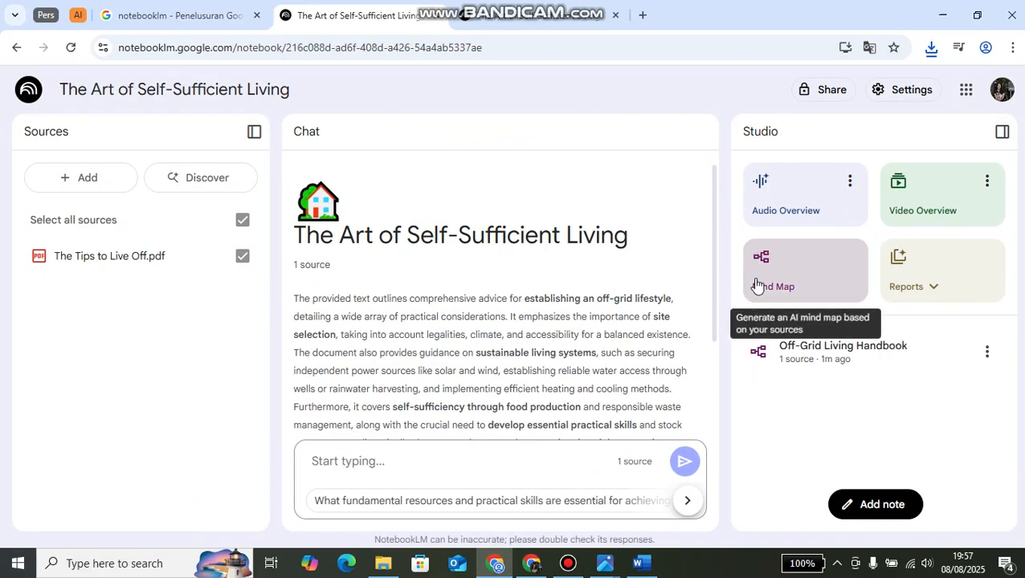
# Generate an audio overview from the uploaded PDF and check the other tab's notebook, which holds the finished Studio outputs.
pyautogui.click(808, 199)
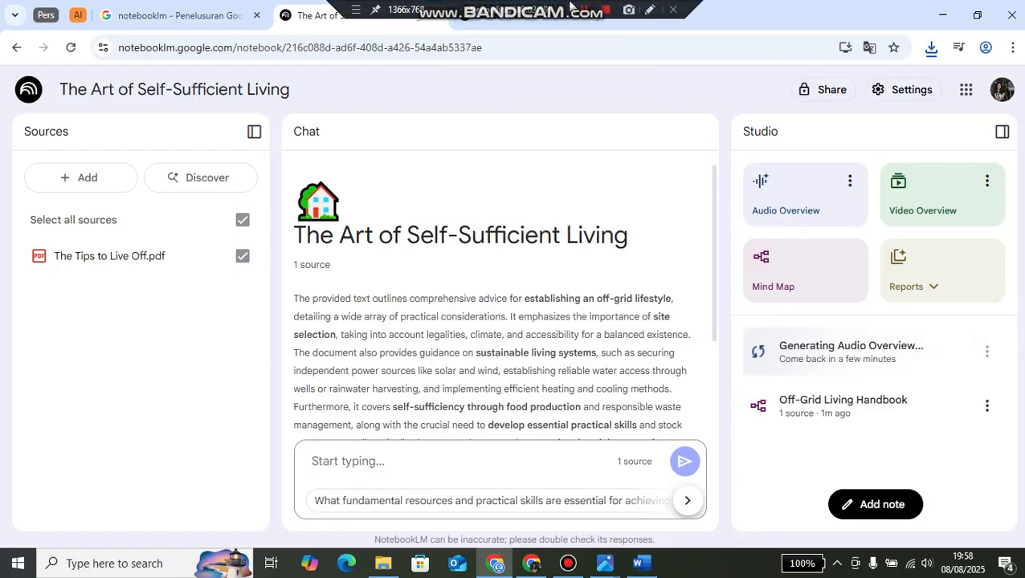
pyautogui.click(559, 23)
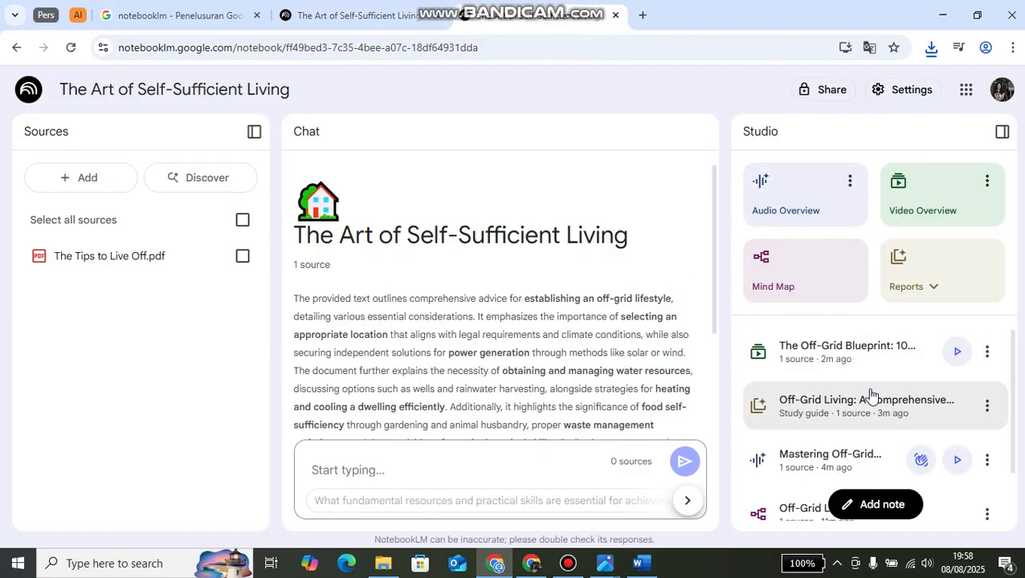
pyautogui.scroll(-1, 870, 394)
pyautogui.scroll(1, 869, 394)
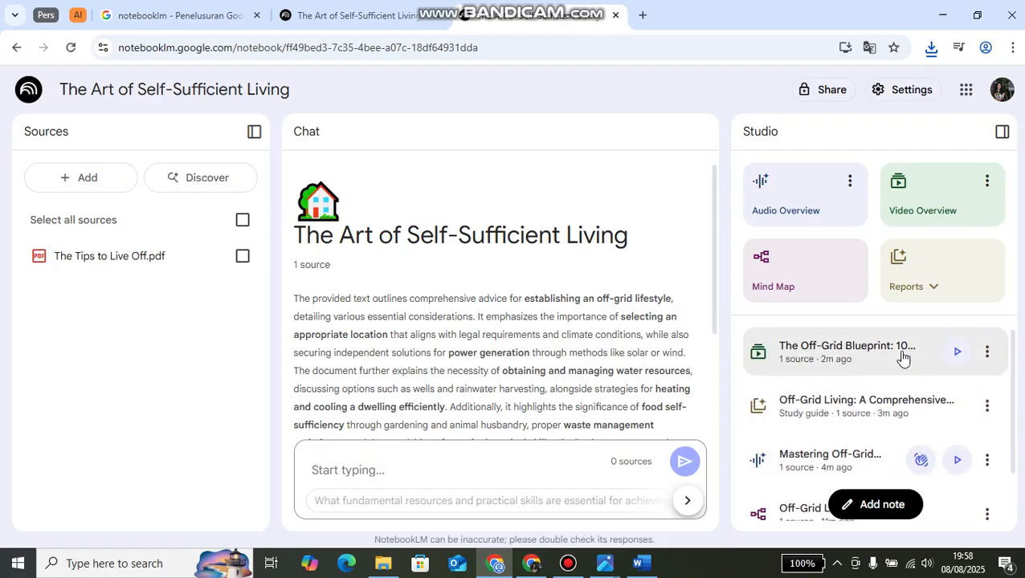
pyautogui.click(309, 7)
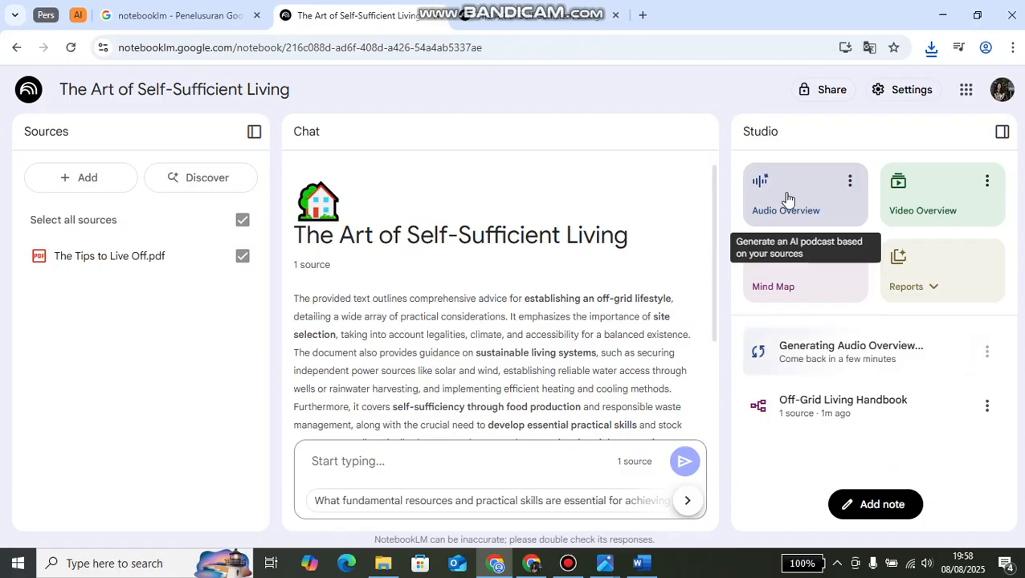
pyautogui.click(523, 16)
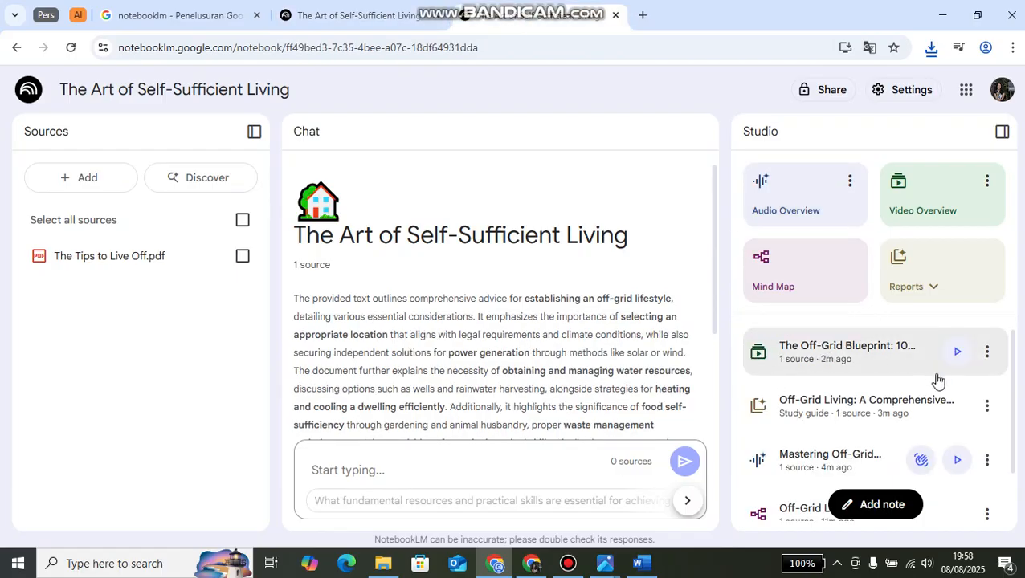
# Play the finished audio overview about mastering off-grid living with the headphone volume set to 62, and close its player.
pyautogui.click(957, 463)
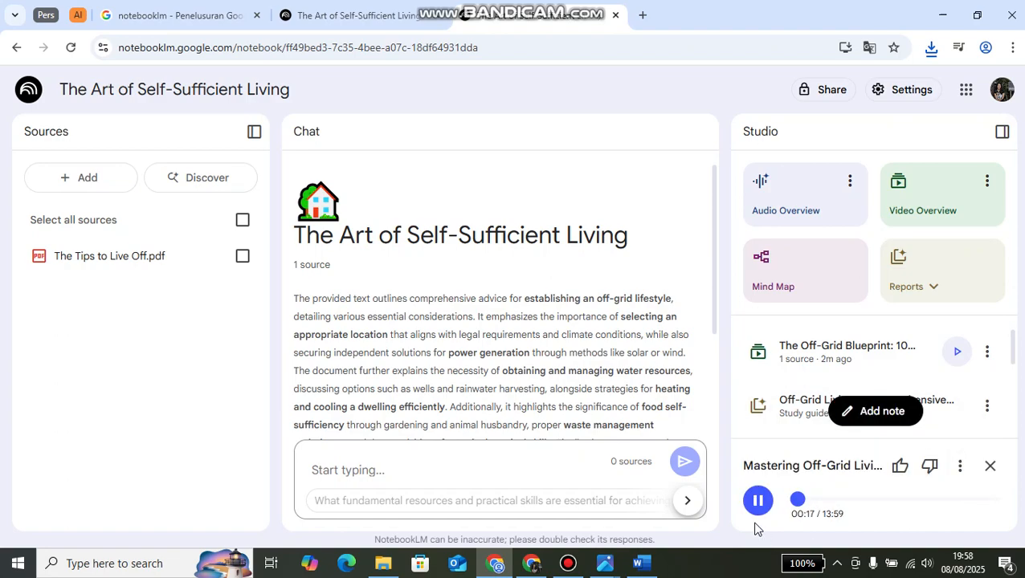
pyautogui.click(909, 563)
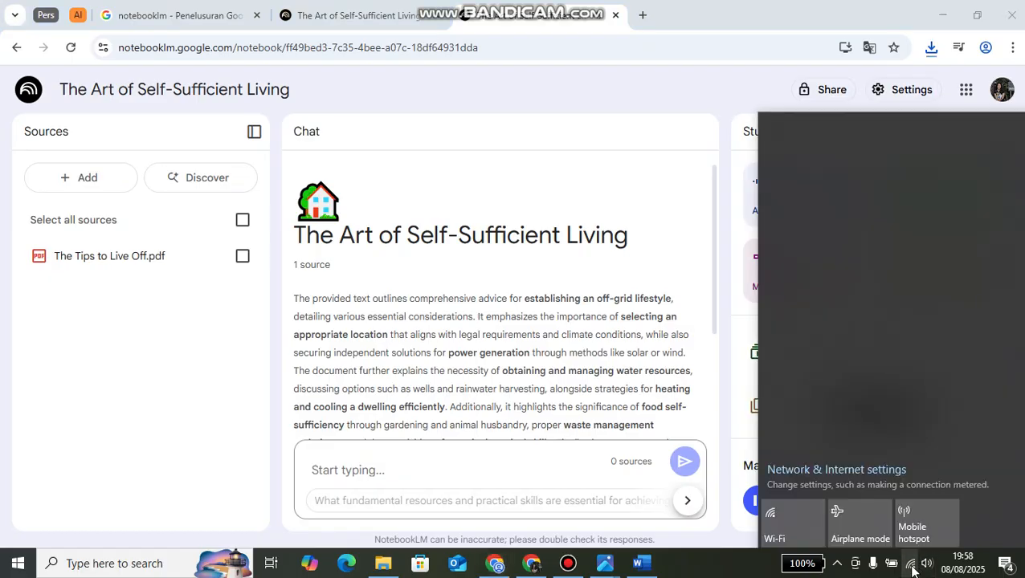
pyautogui.click(722, 568)
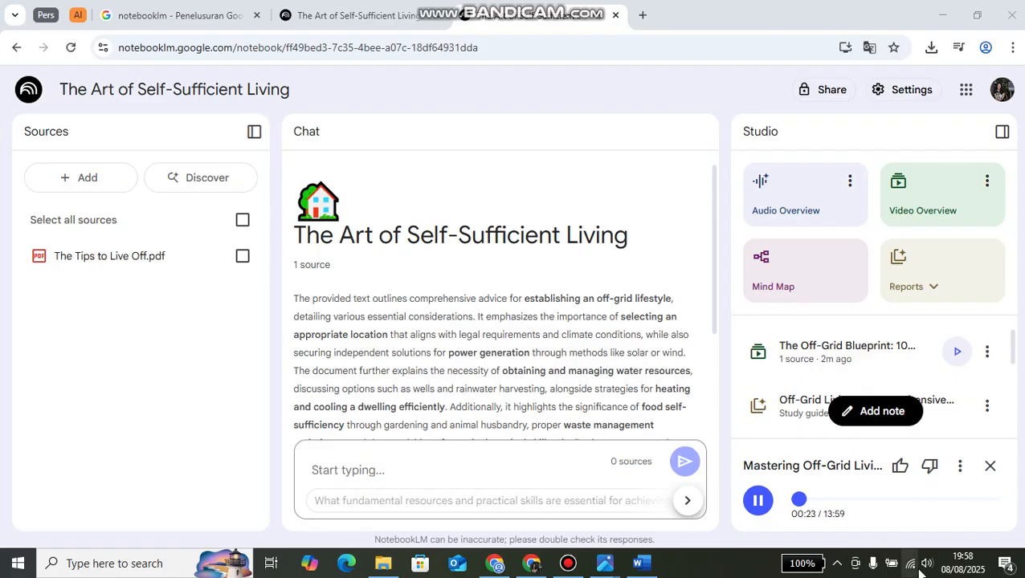
pyautogui.click(927, 566)
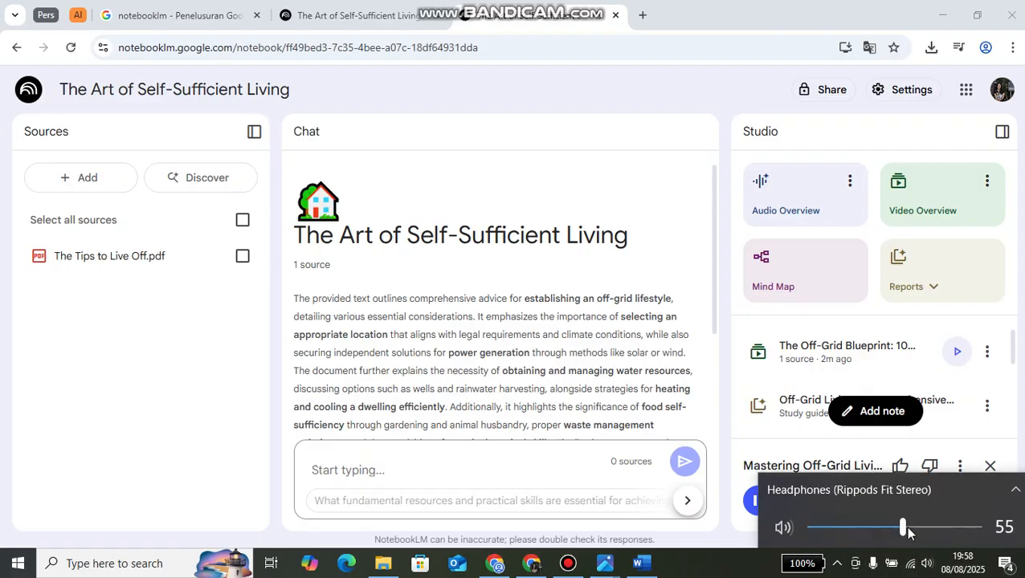
pyautogui.moveTo(909, 531); pyautogui.dragTo(919, 534)
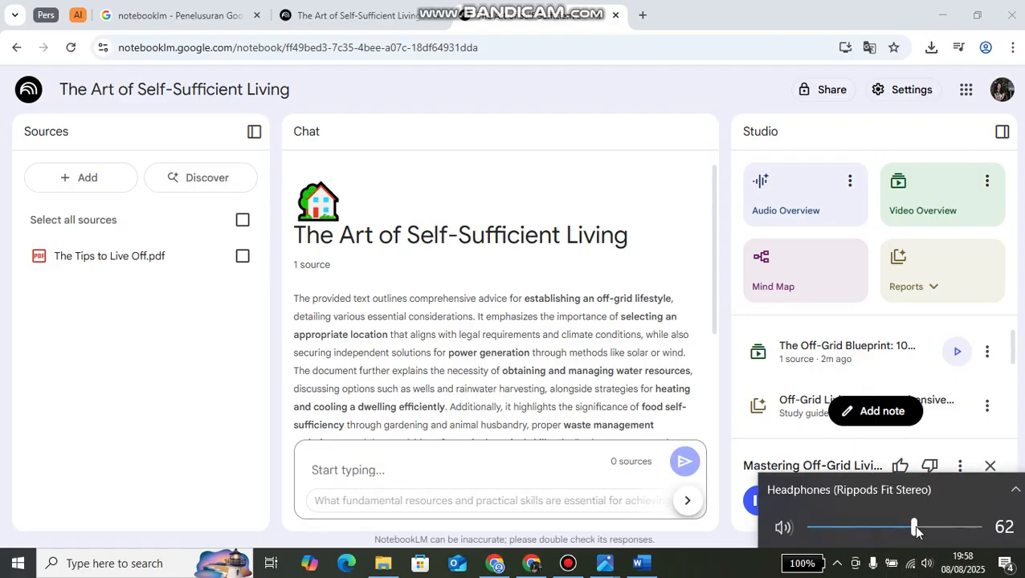
pyautogui.click(695, 542)
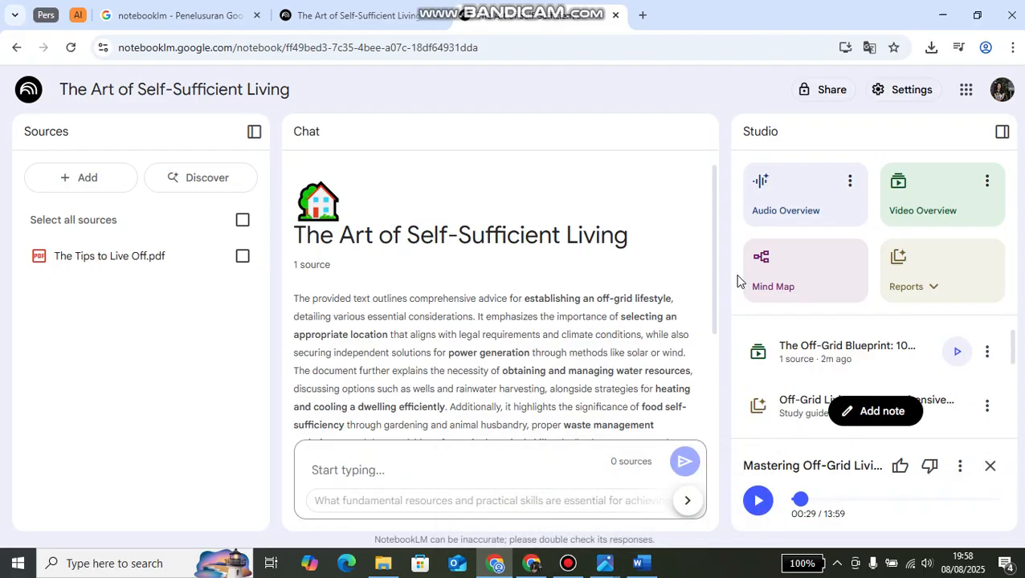
pyautogui.click(989, 467)
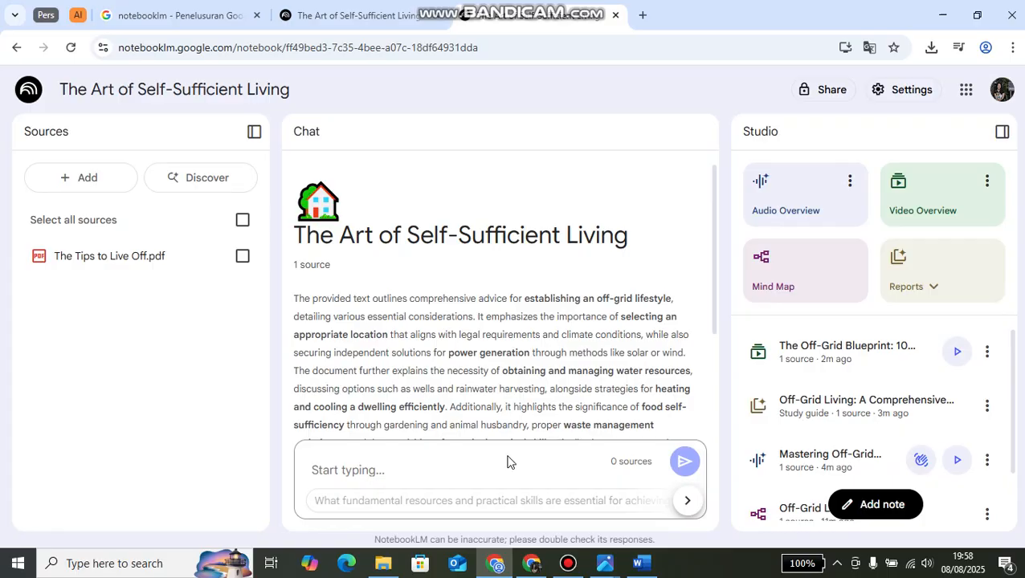
# Return to the newly created notebook and generate a video overview from the uploaded PDF.
pyautogui.click(358, 16)
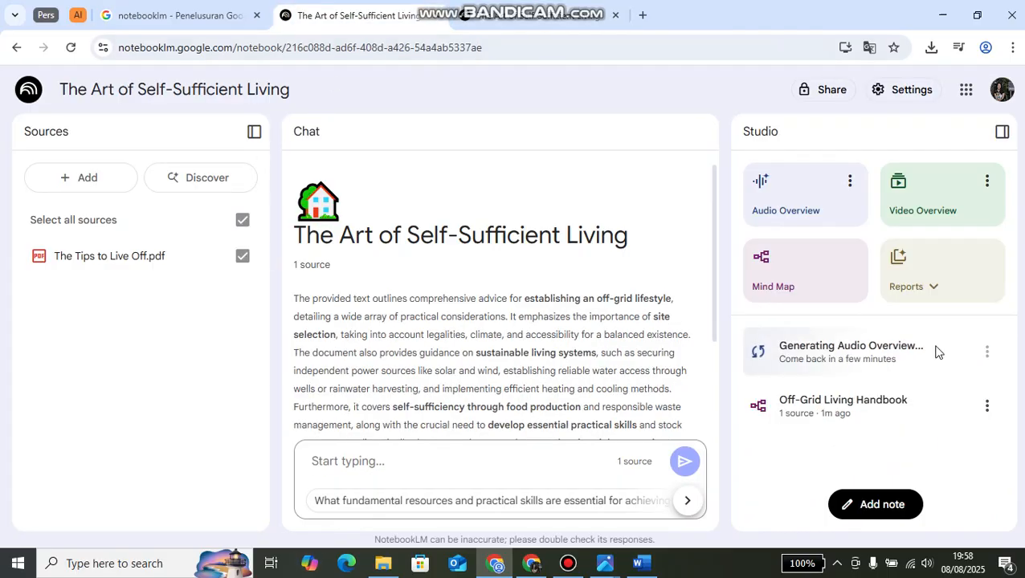
pyautogui.click(942, 198)
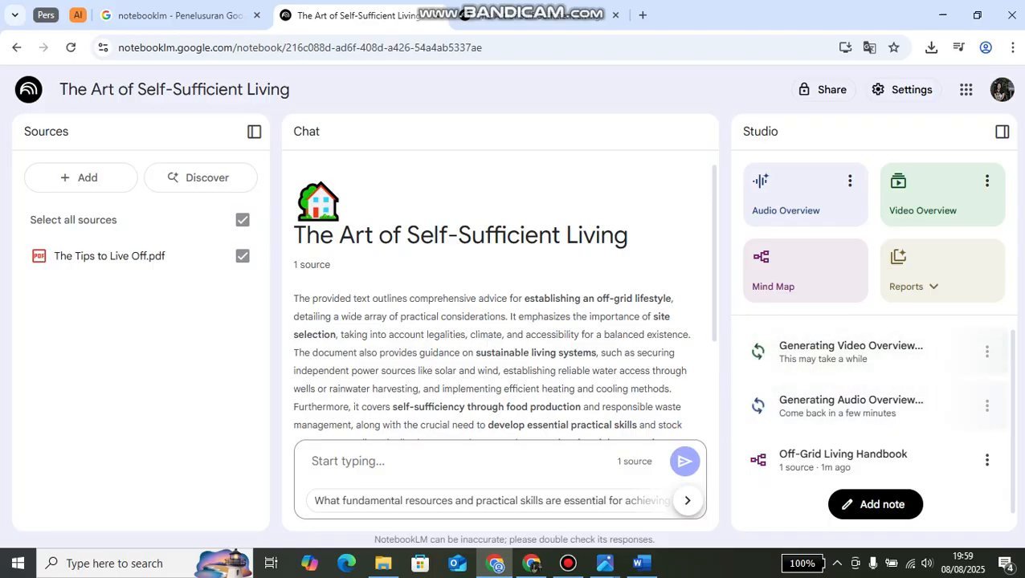
pyautogui.click(972, 298)
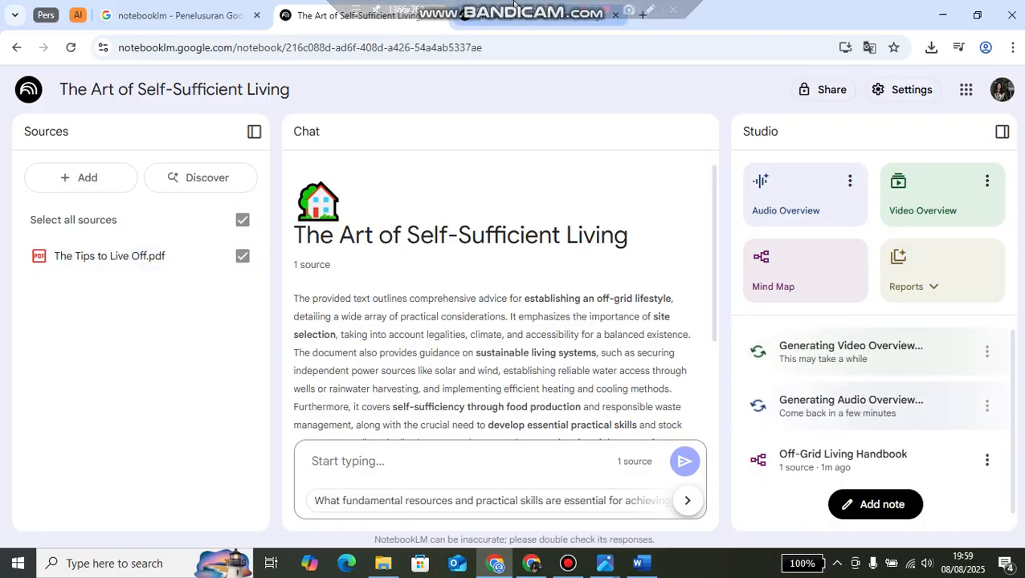
# Play the "The Off-Grid Blueprint" video overview in the other tab's notebook, skip ahead to 2:28 and pause it.
pyautogui.click(560, 20)
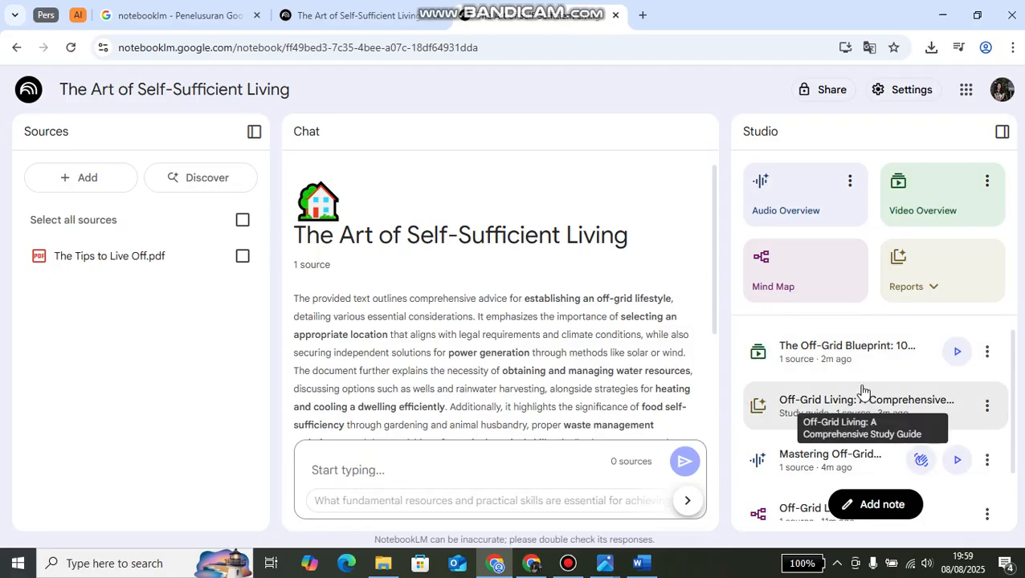
pyautogui.click(954, 355)
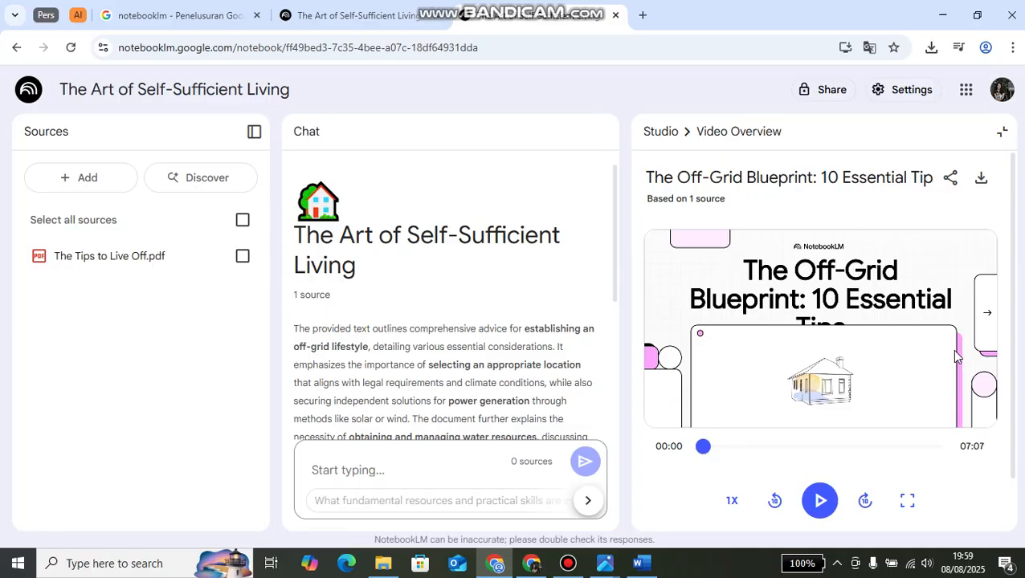
pyautogui.click(834, 501)
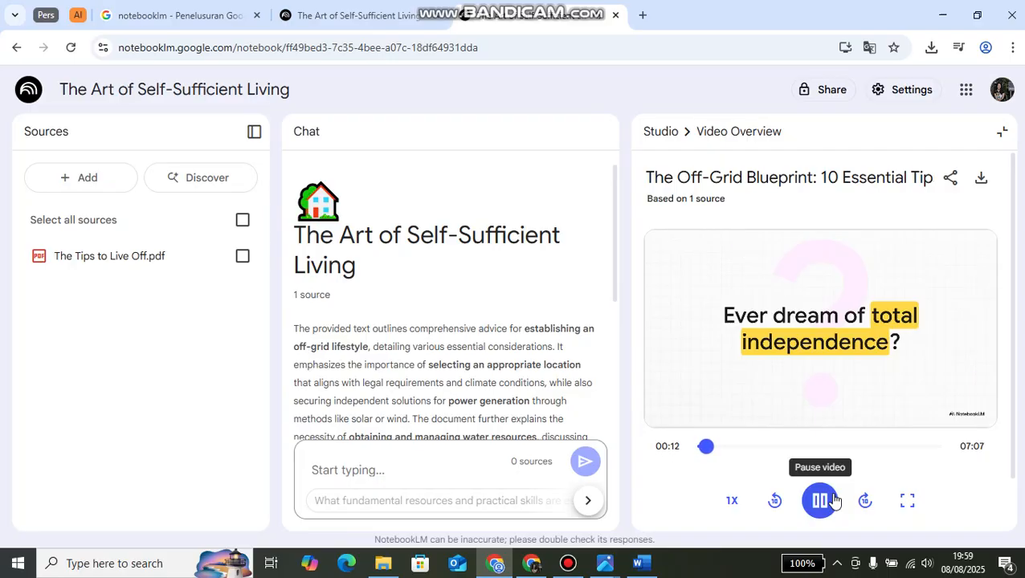
pyautogui.click(820, 498)
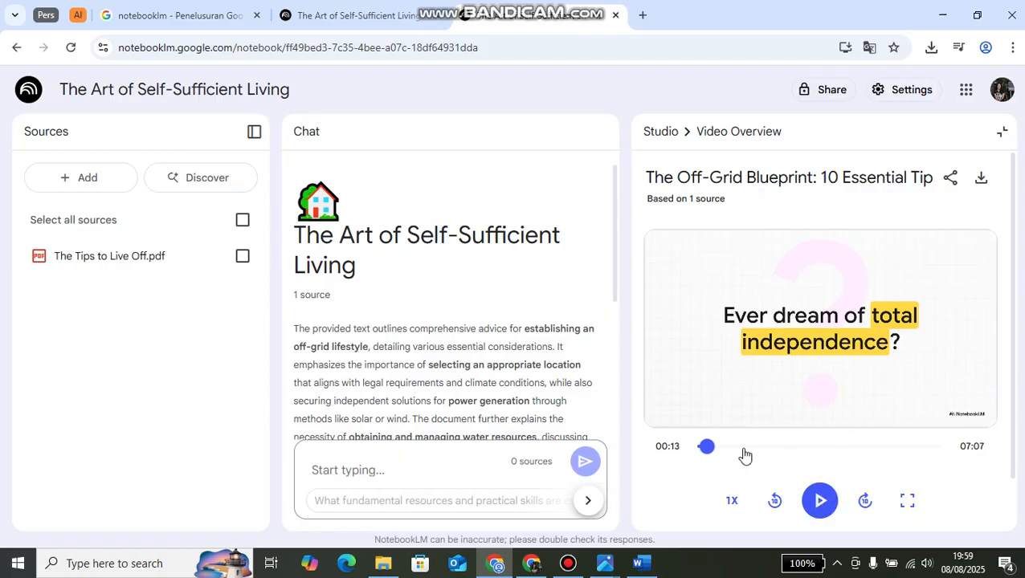
pyautogui.click(742, 447)
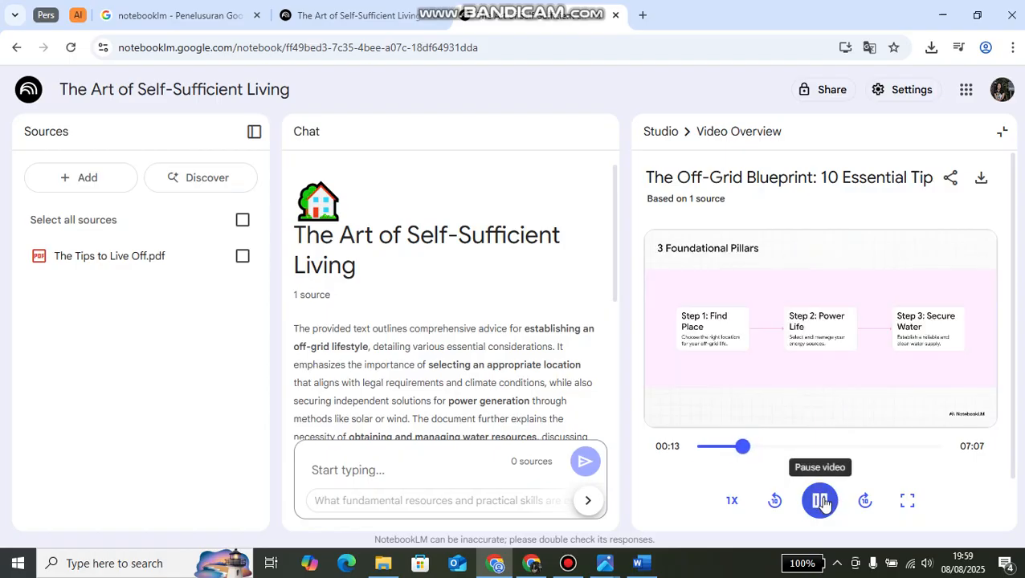
pyautogui.click(822, 500)
pyautogui.click(824, 501)
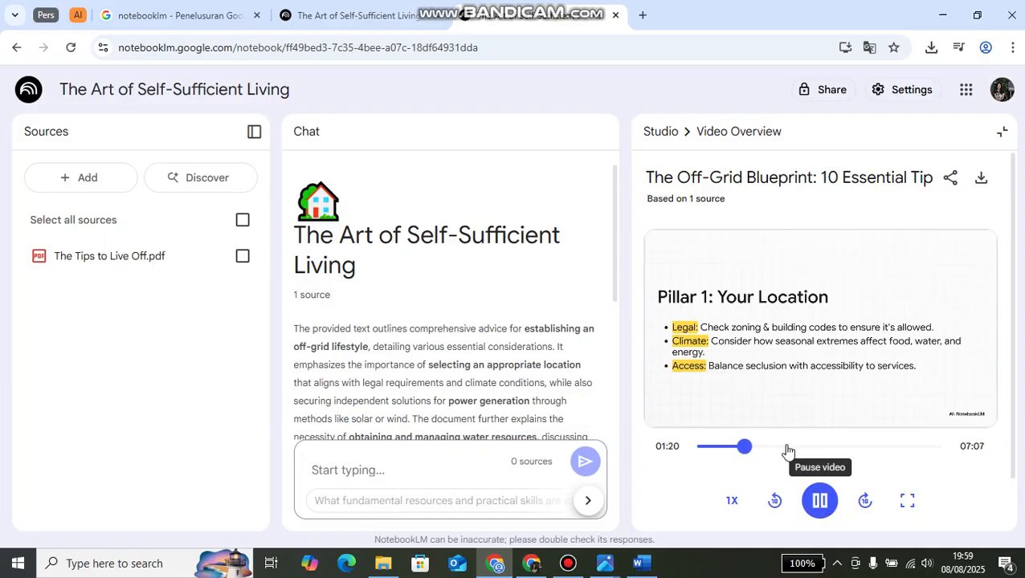
pyautogui.moveTo(788, 448); pyautogui.dragTo(785, 450)
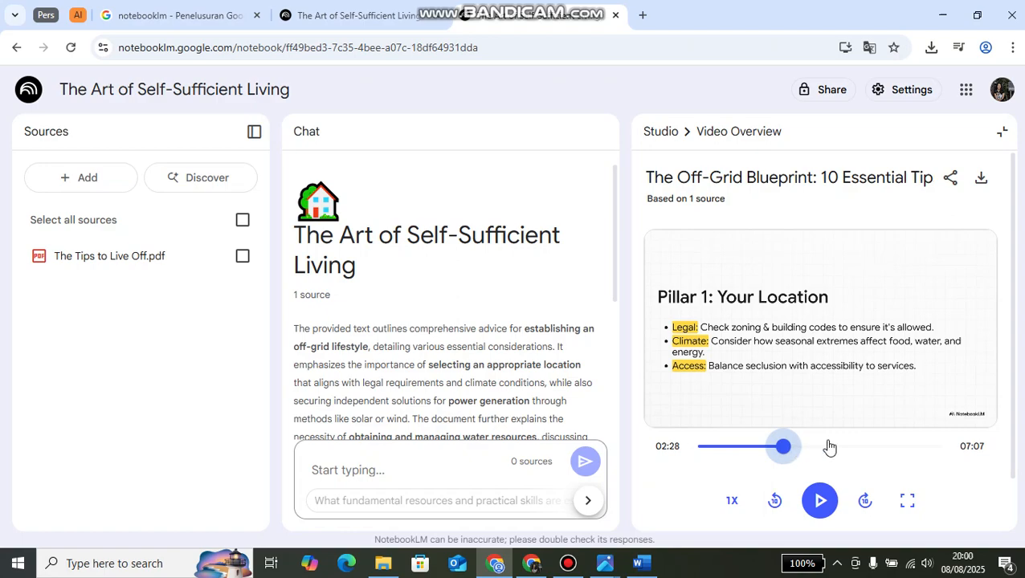
pyautogui.click(815, 500)
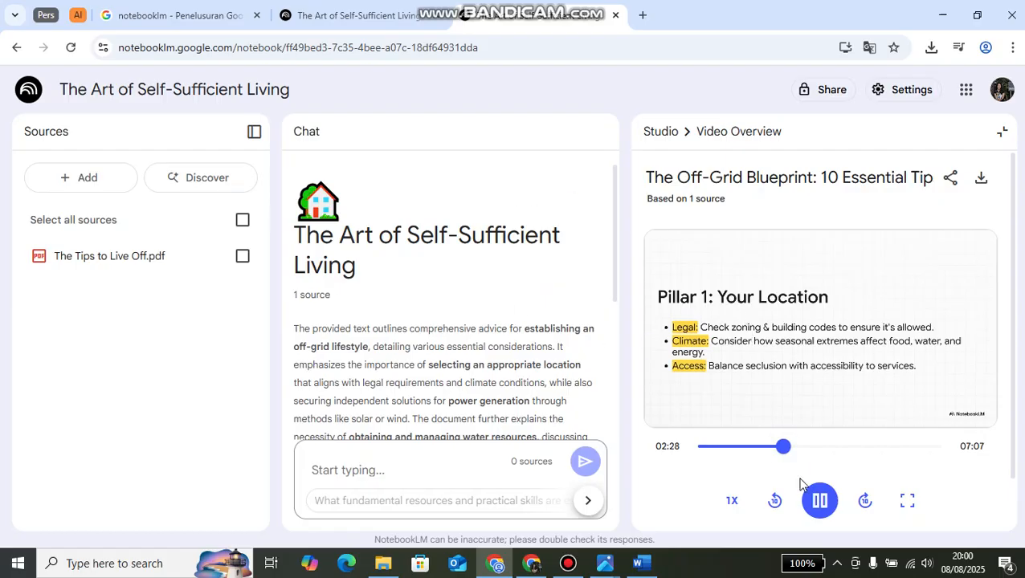
pyautogui.click(819, 501)
# Download the off-grid video overview and collapse its view back to the Studio list.
pyautogui.click(982, 182)
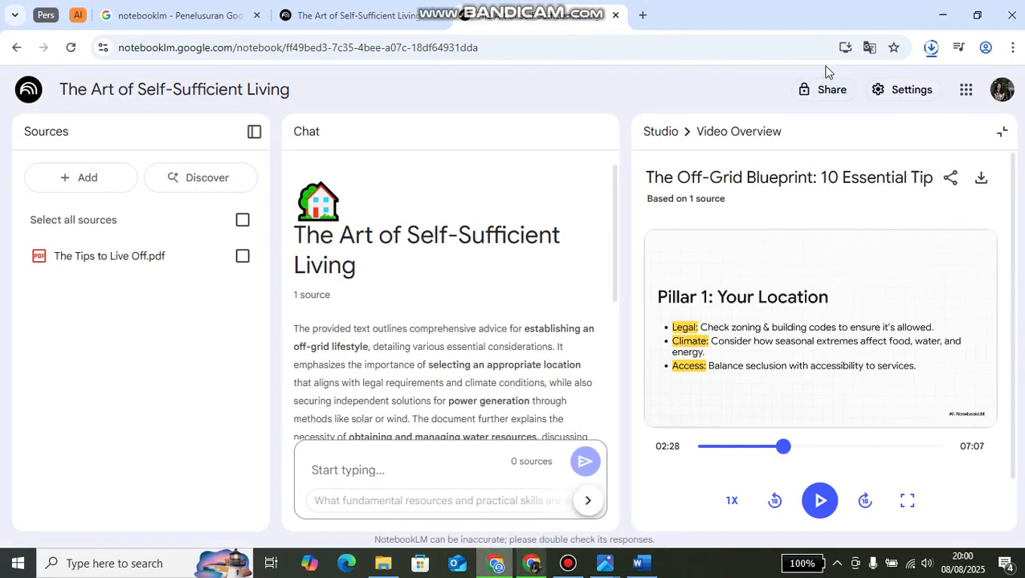
pyautogui.click(1006, 133)
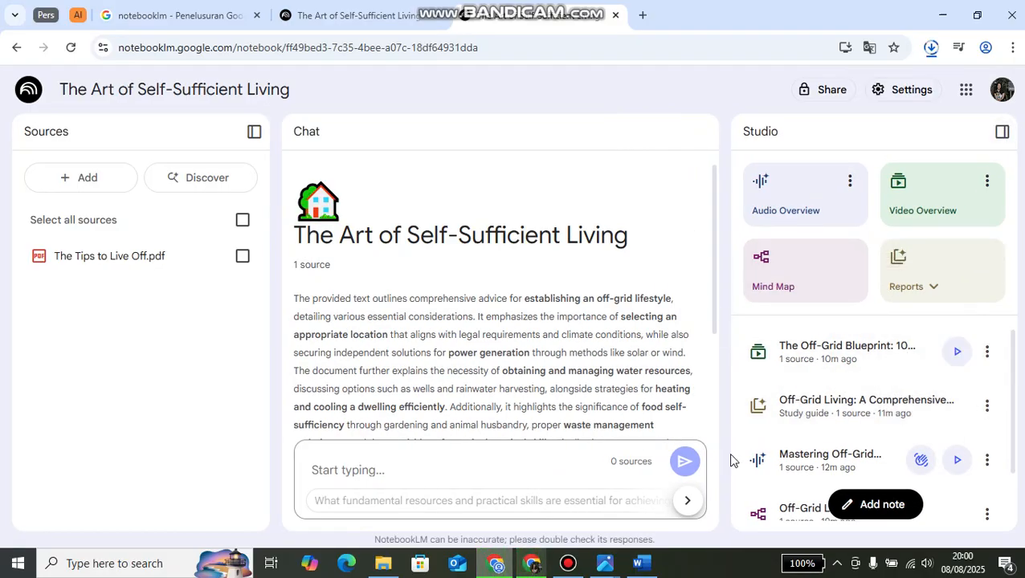
# Review the report types on offer: Briefing doc, Study guide, FAQ and Timeline.
pyautogui.click(941, 295)
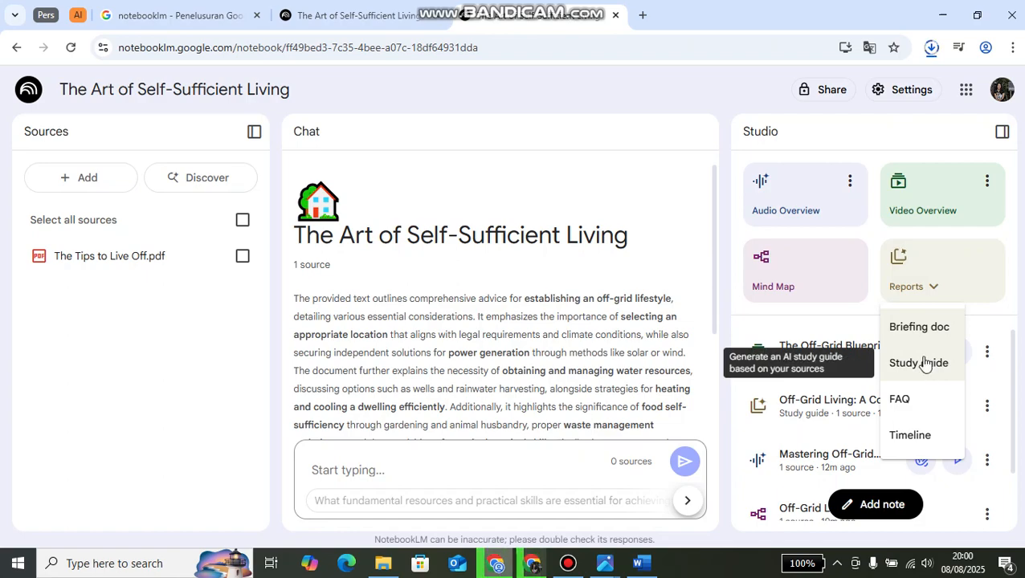
pyautogui.click(864, 395)
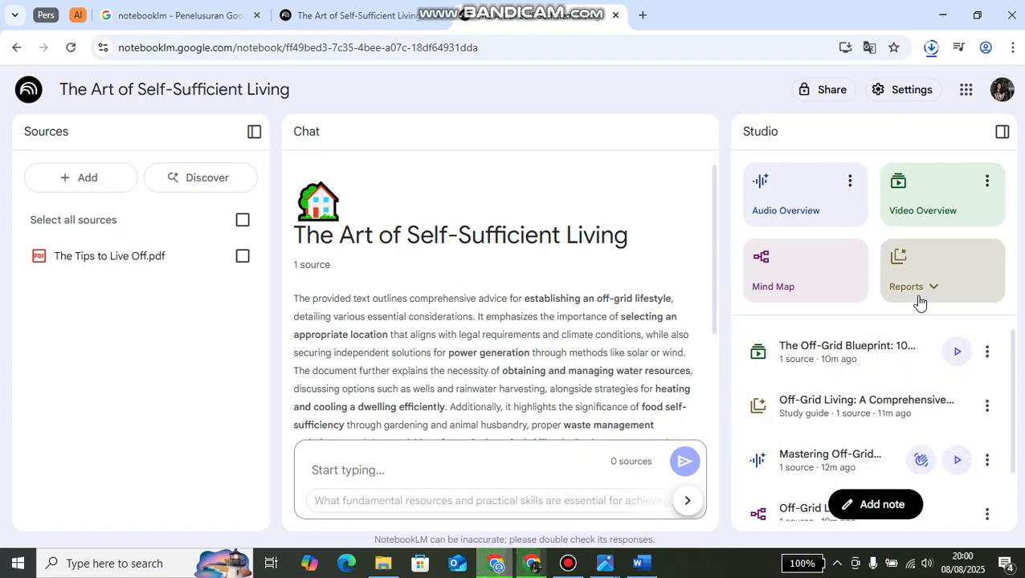
pyautogui.scroll(-2, 851, 401)
pyautogui.scroll(2, 860, 429)
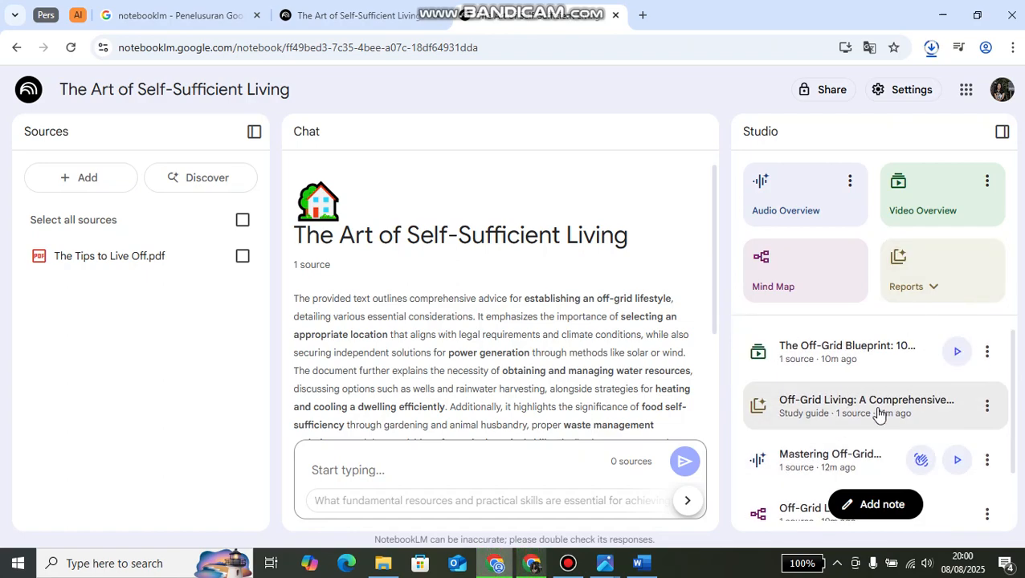
pyautogui.moveTo(933, 297)
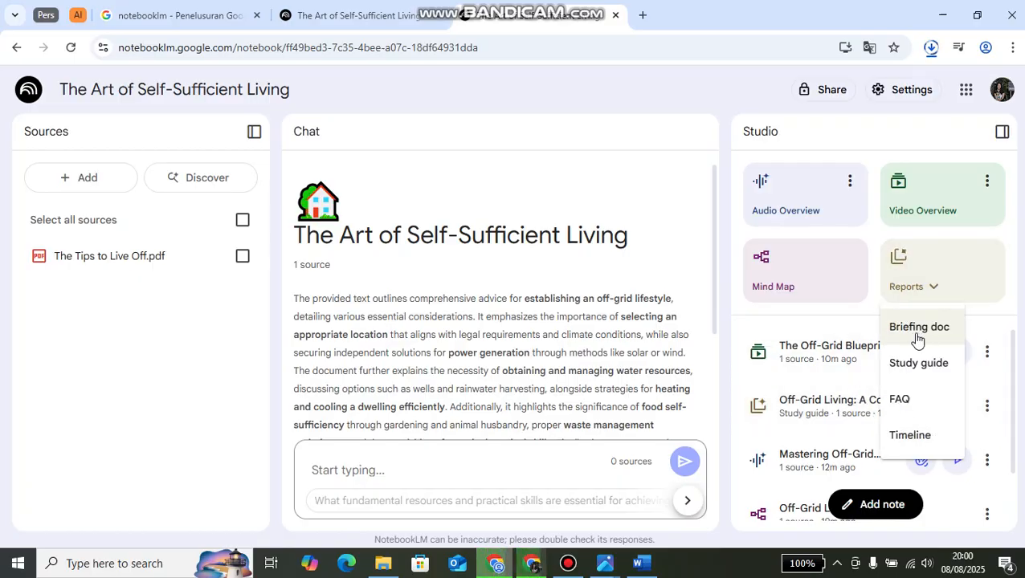
# Read through the "Off-Grid Living: A Comprehensive Study Guide" report, close it, and return to the notebook overview from the new notebook.
pyautogui.click(809, 411)
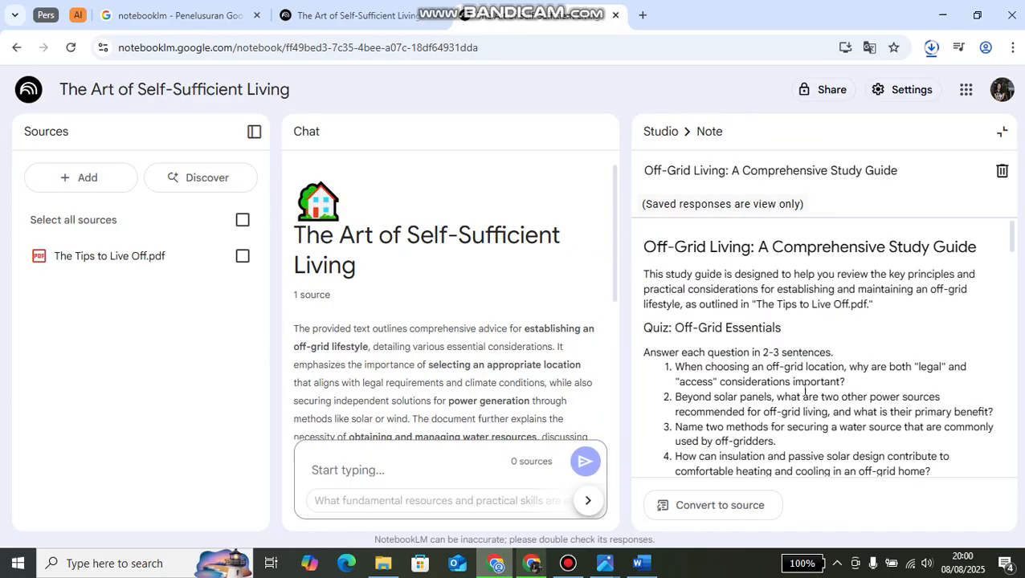
pyautogui.scroll(-15, 795, 352)
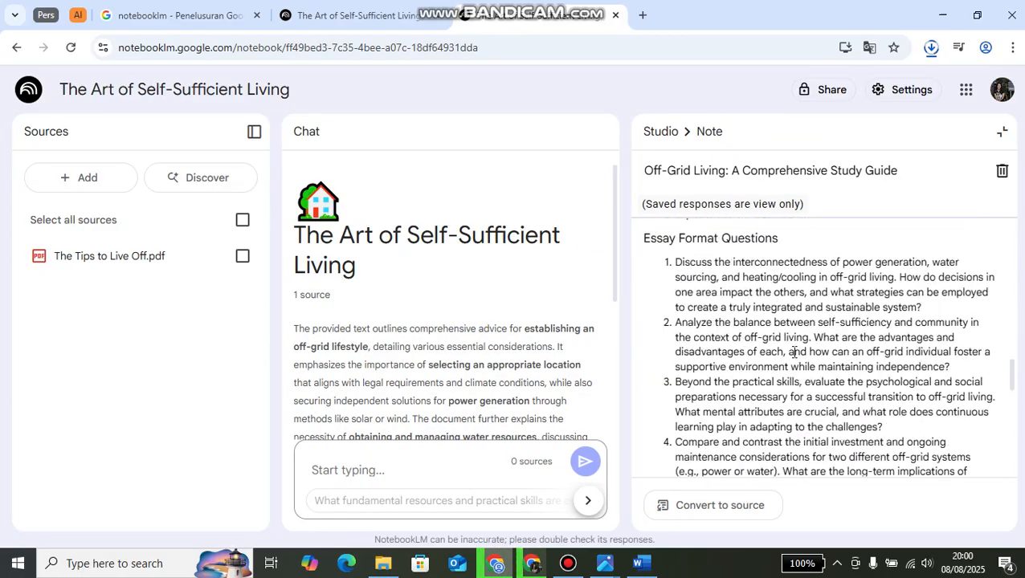
pyautogui.scroll(-5, 794, 352)
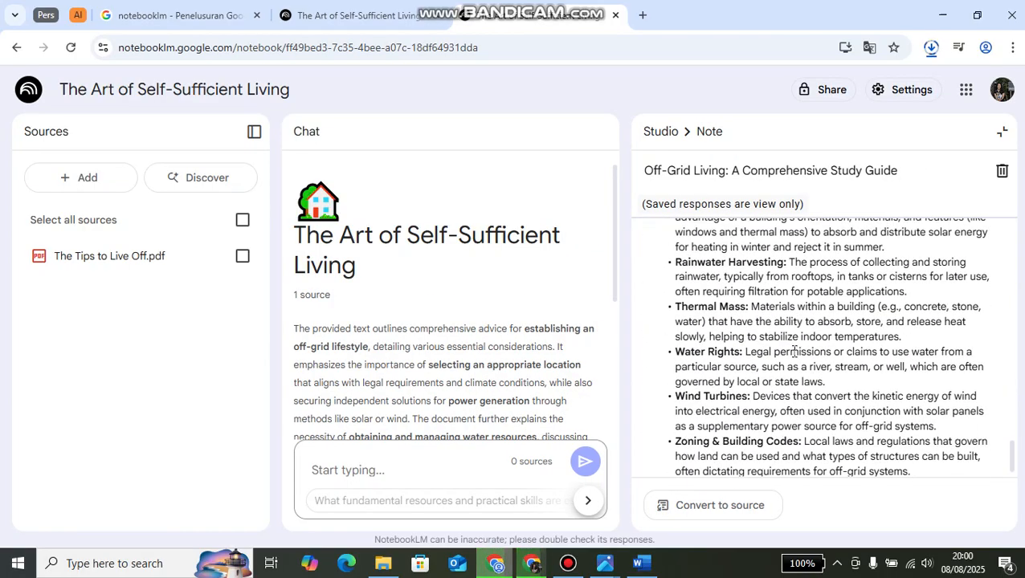
pyautogui.scroll(10, 794, 352)
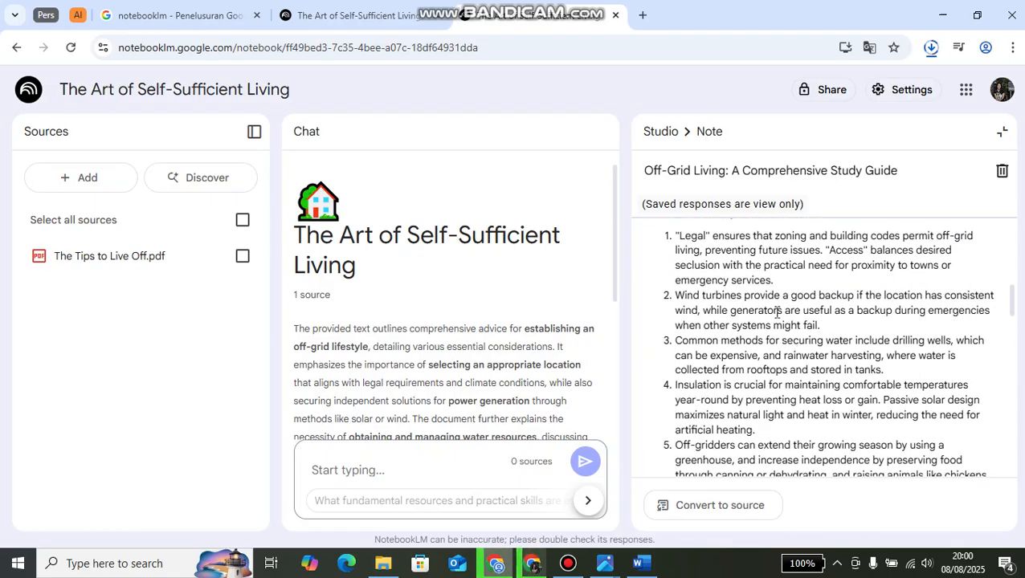
pyautogui.click(1002, 130)
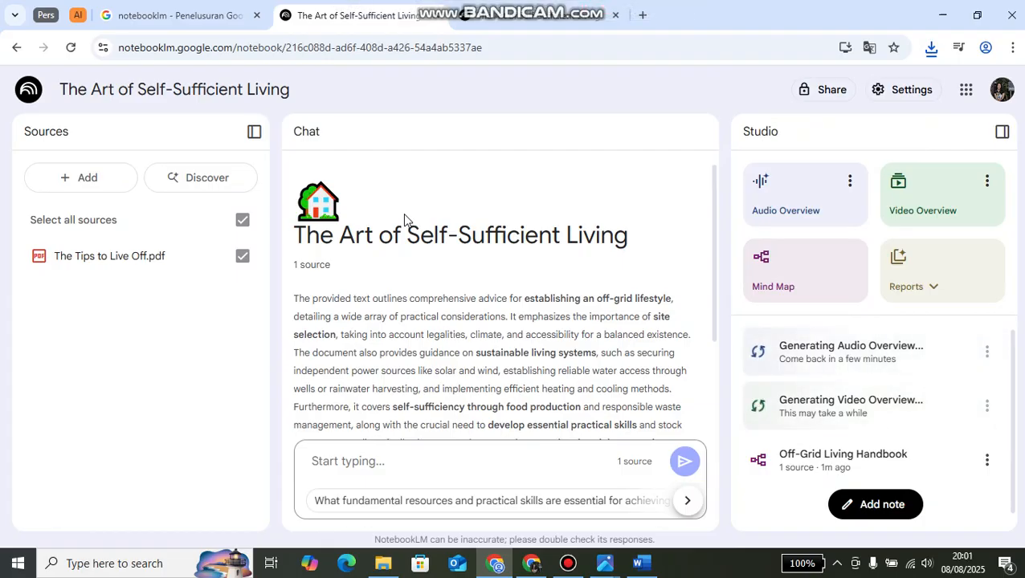
pyautogui.click(16, 48)
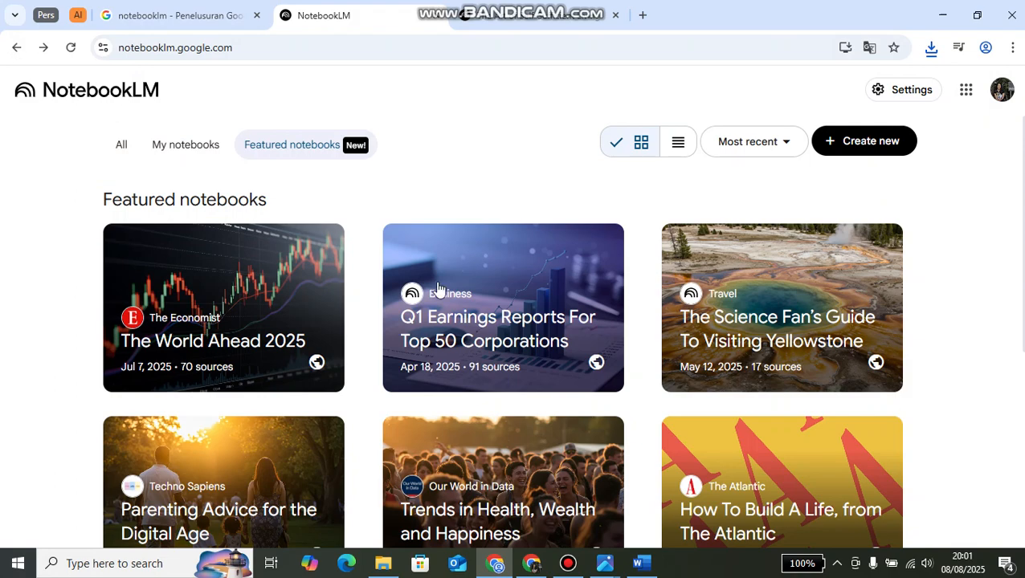